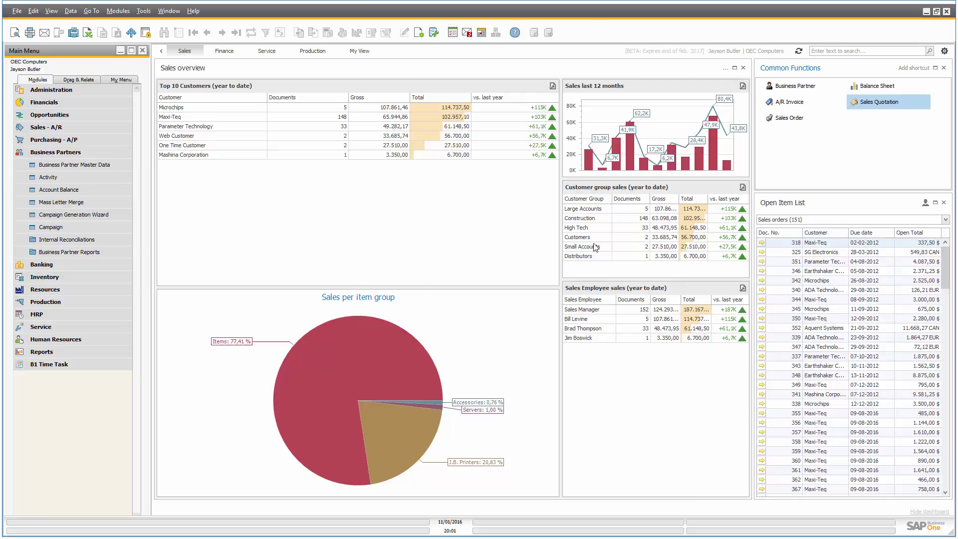
Preview the Sales overview dashboard as a printable page, then close the preview.
click(726, 70)
click(739, 71)
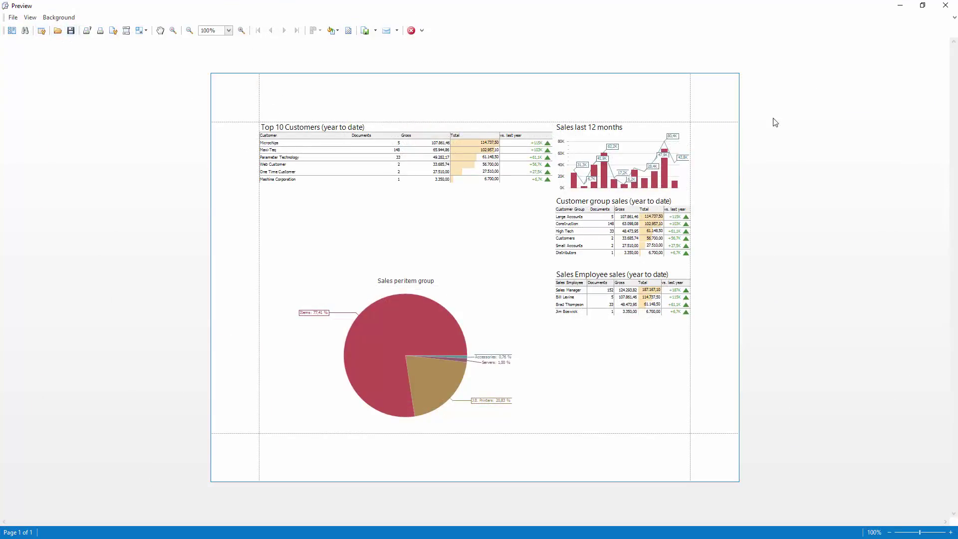
click(945, 5)
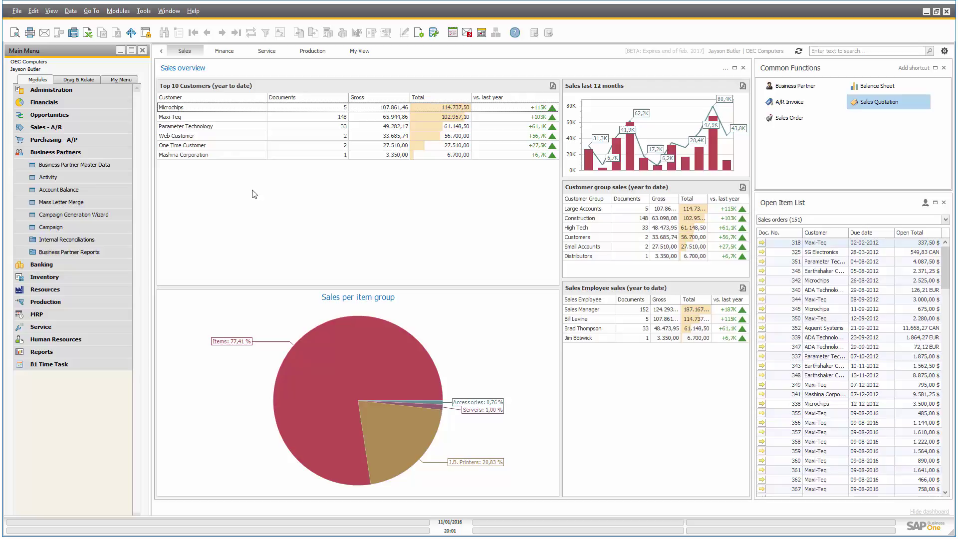
Open the Dashboard scheduler under Administration > Add-Ons > B1 Usability Package > B1 Dashboard.
click(60, 92)
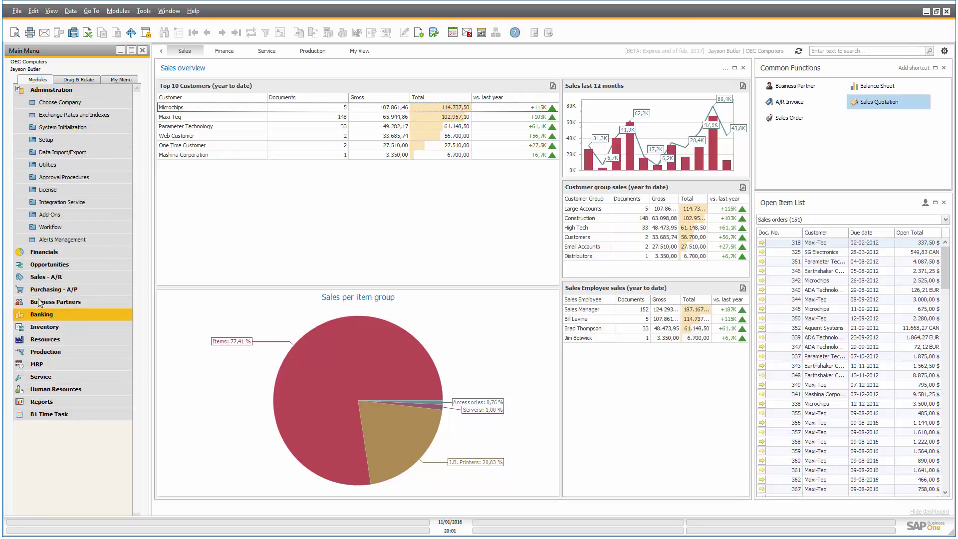
click(47, 216)
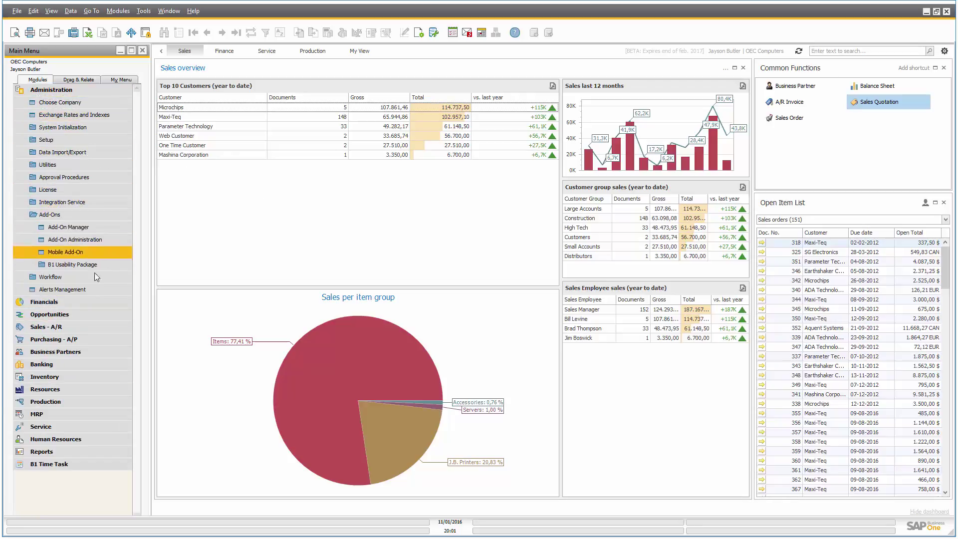
click(74, 264)
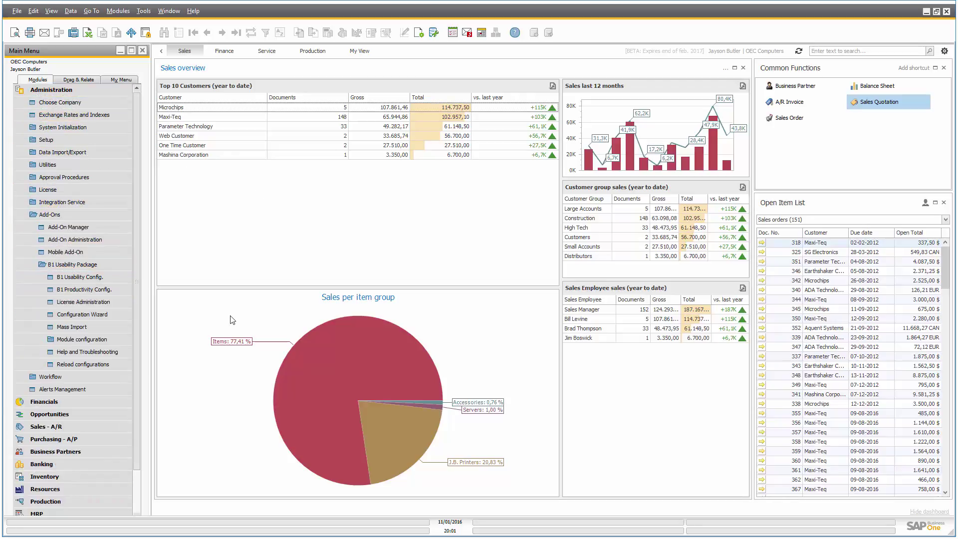
click(82, 342)
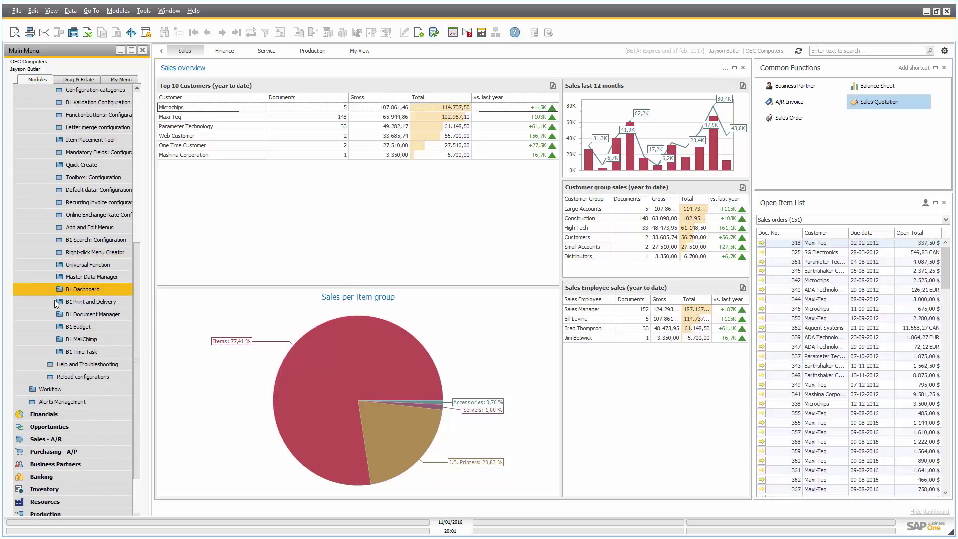
click(82, 291)
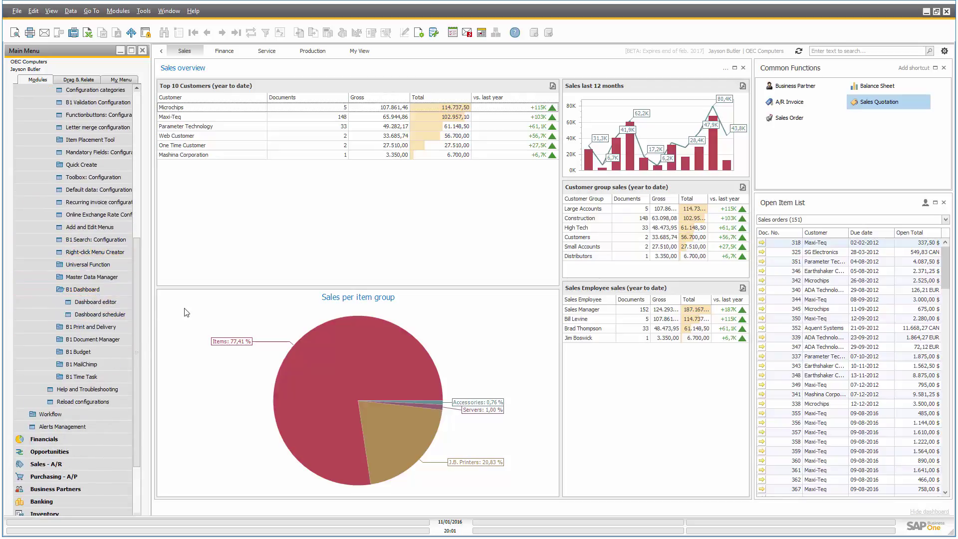
click(86, 315)
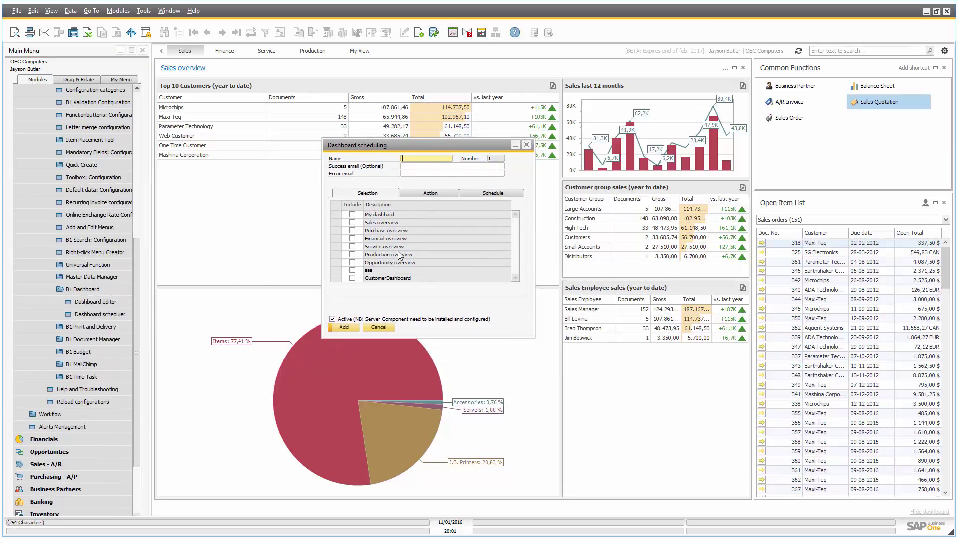
Name the schedule 'Monthly reports' and enter the error e-mail address.
text(Monthly reports)
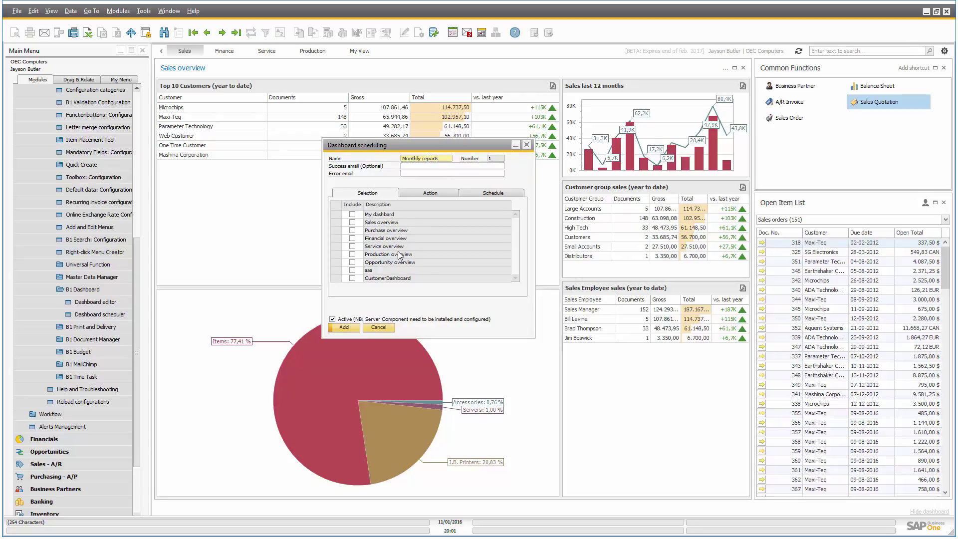
key(Tab)
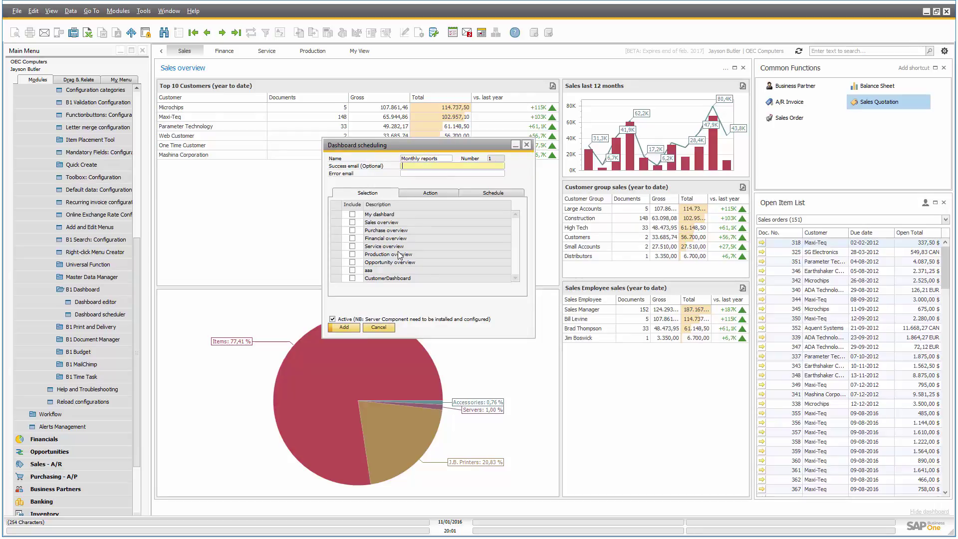
key(Tab)
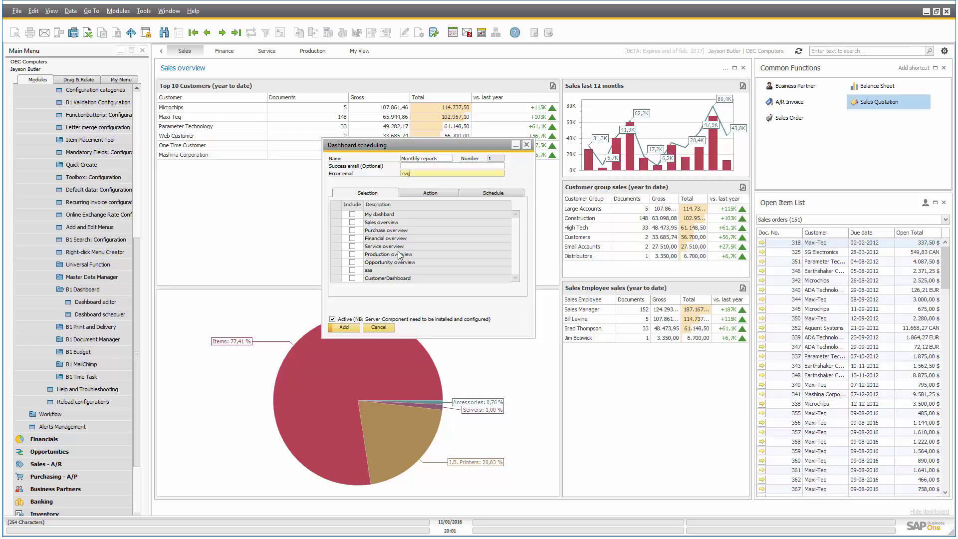
key(Tab)
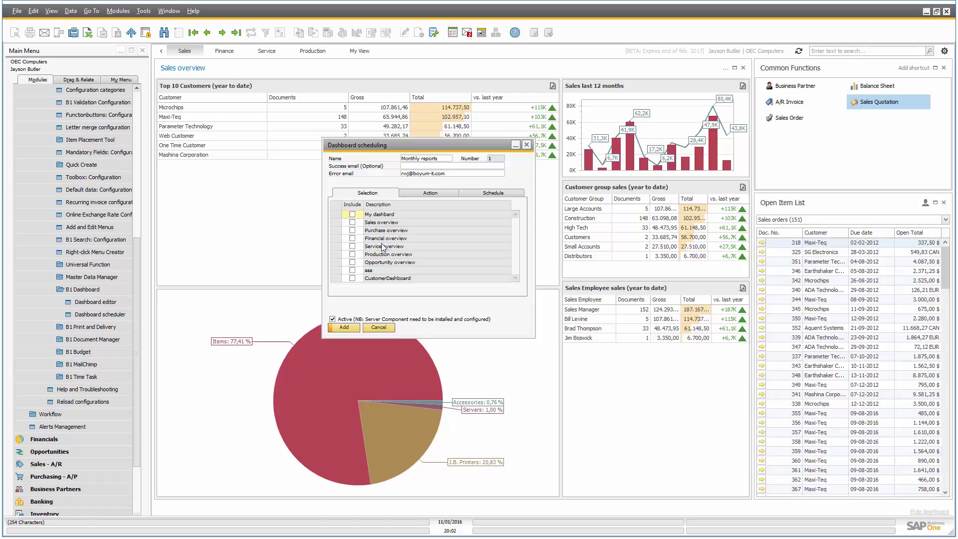
Tick Sales overview, Purchase overview and Financial overview for the schedule.
click(353, 222)
click(353, 230)
click(353, 239)
Try the Save action with the Image file type on the Action tab.
click(421, 194)
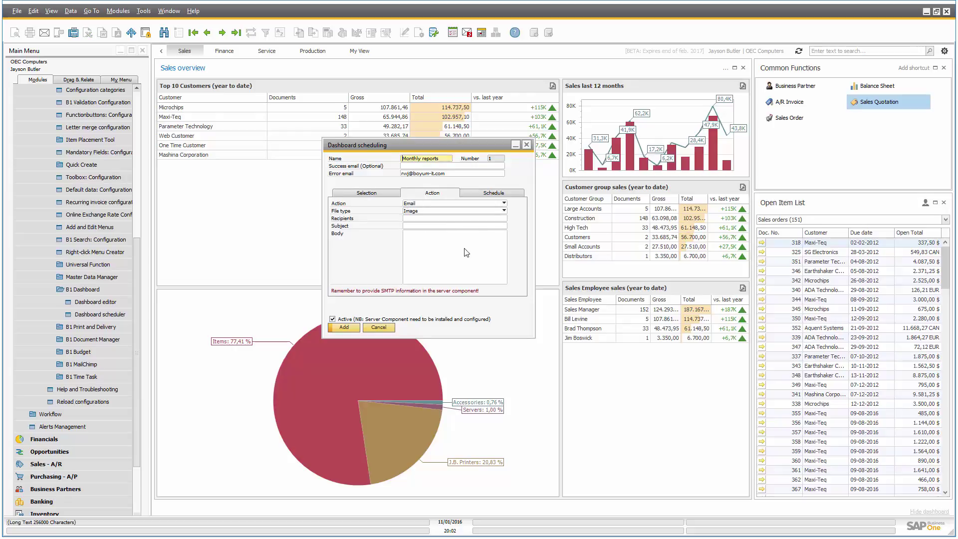
click(431, 203)
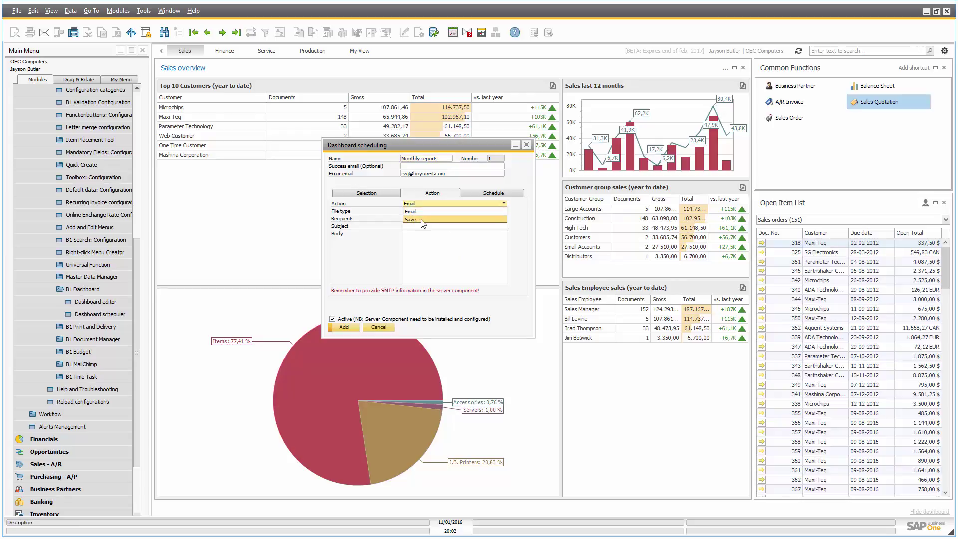
click(421, 219)
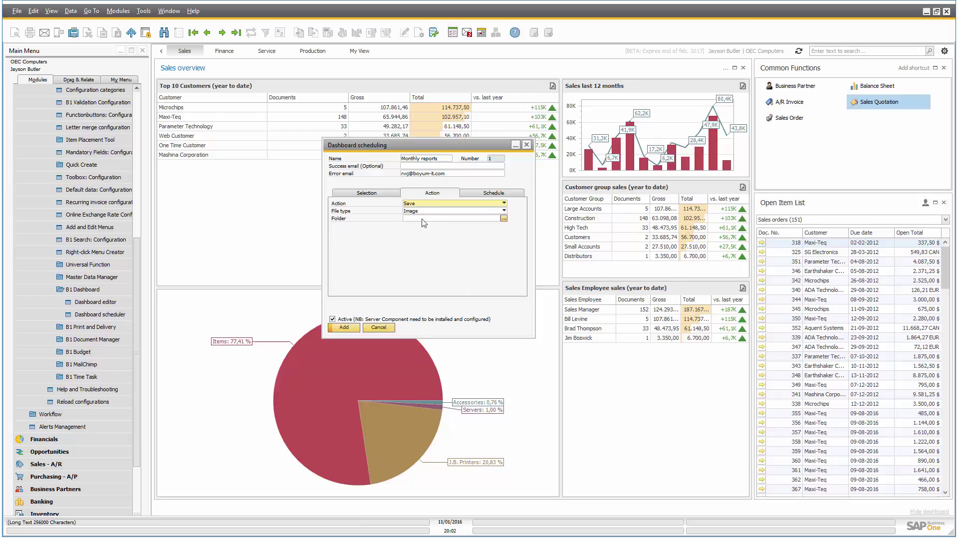
click(371, 194)
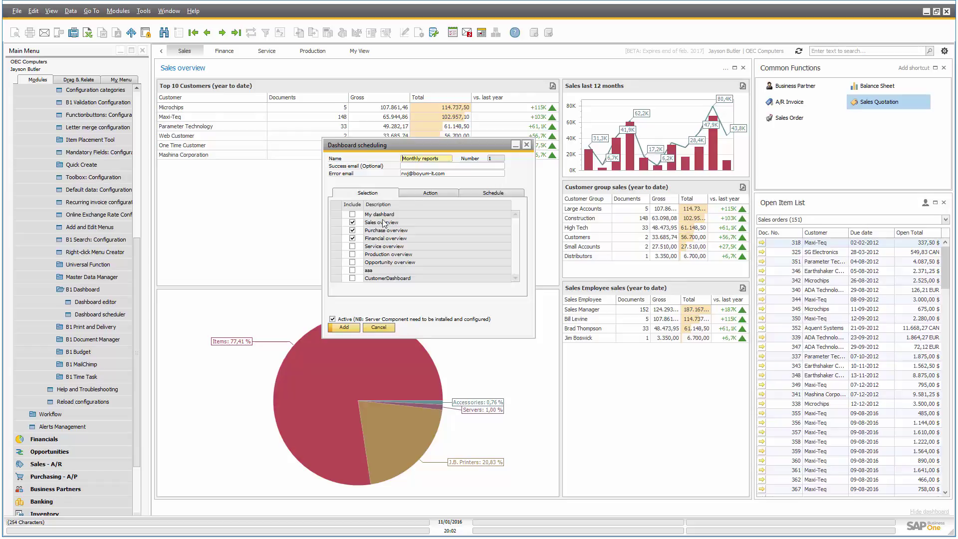
click(424, 193)
click(420, 212)
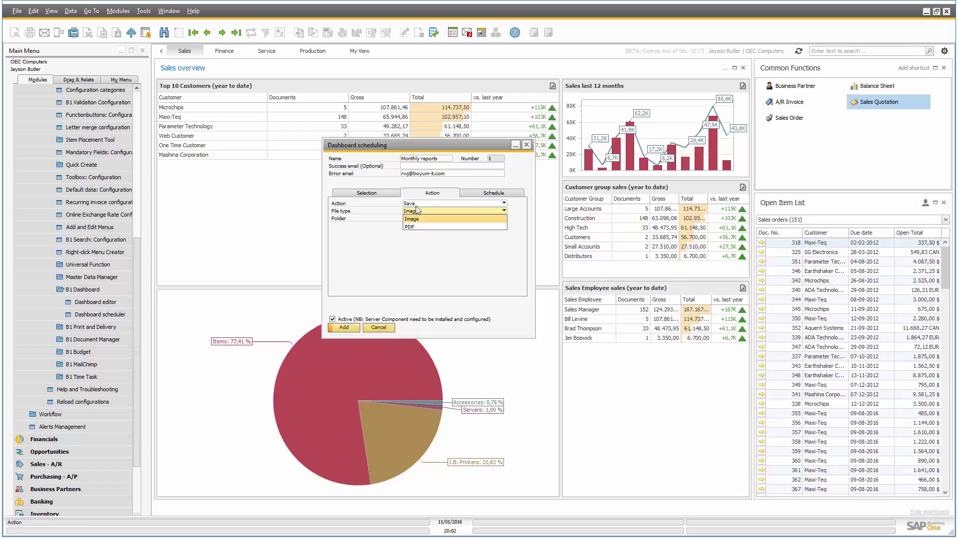
click(421, 212)
click(419, 204)
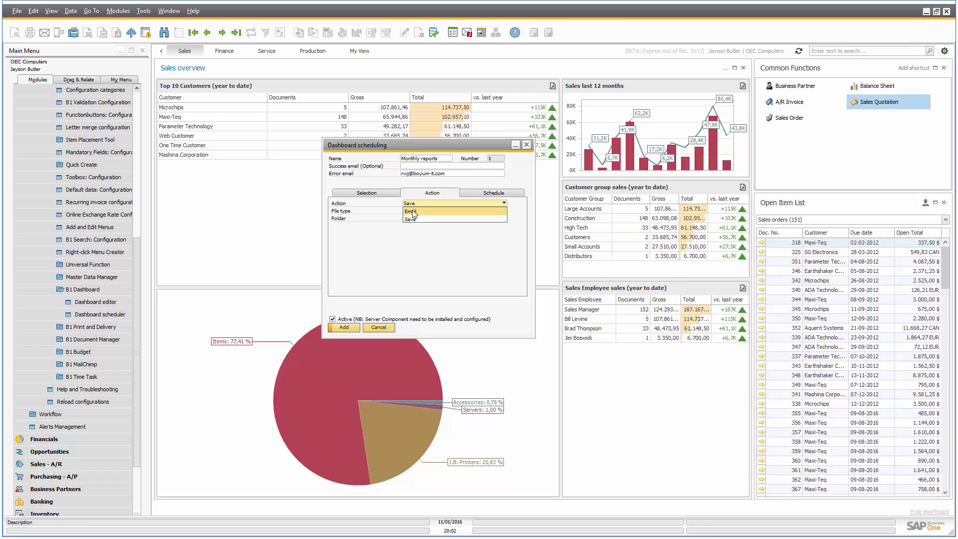
click(410, 219)
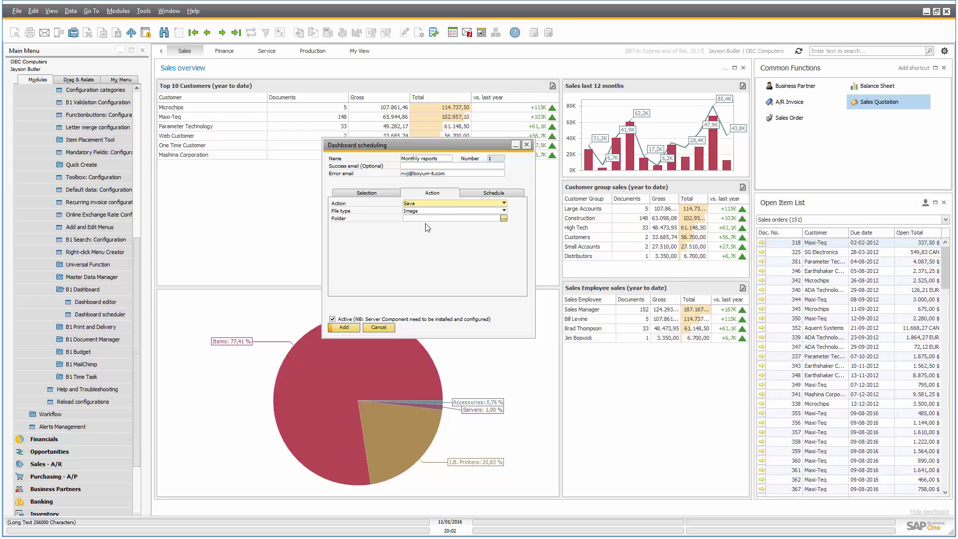
click(414, 213)
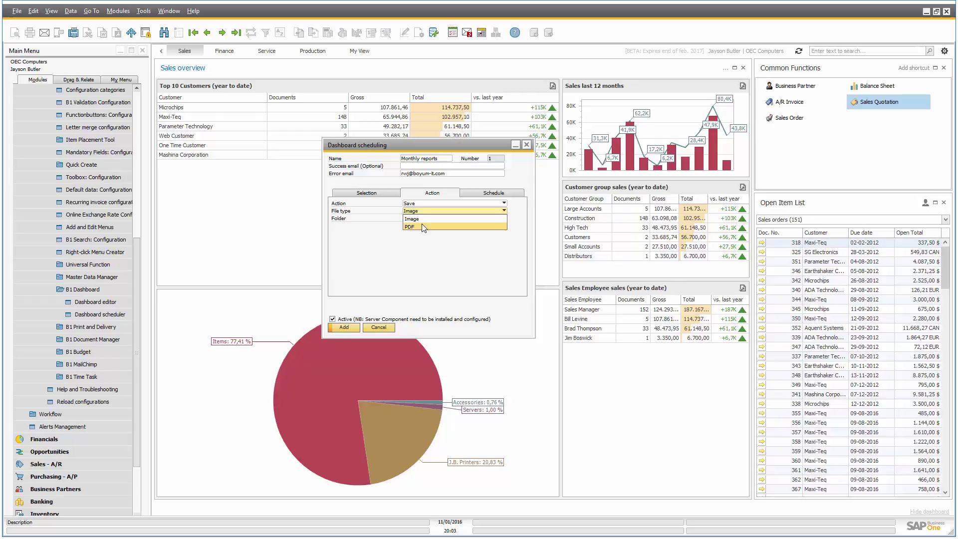
click(410, 248)
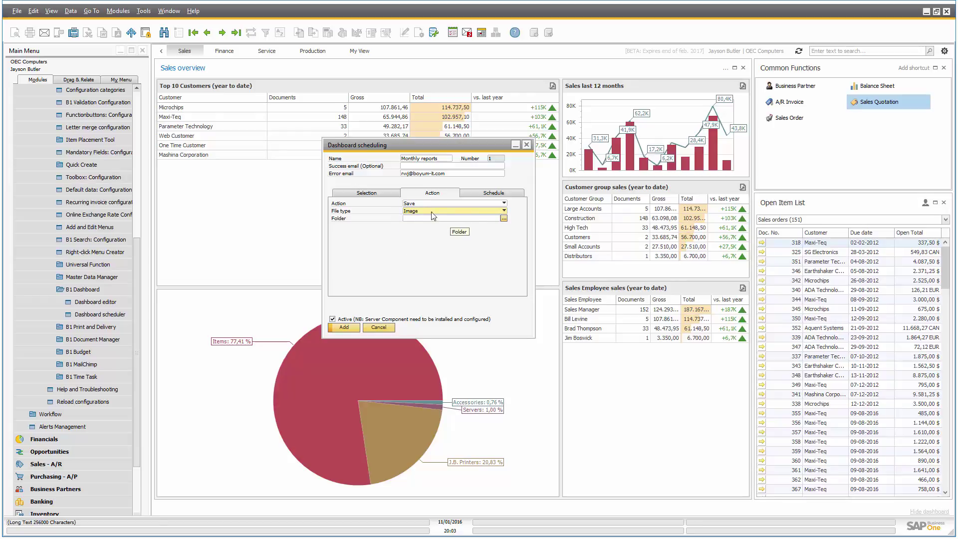
Set the action to Email, with the recipient address, subject 'Monthly report' and a short body.
click(421, 204)
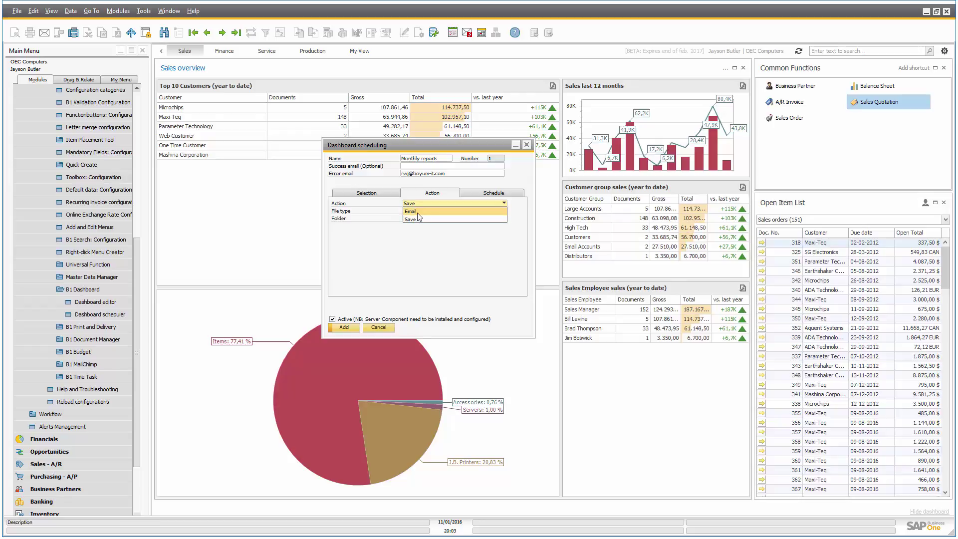
click(418, 212)
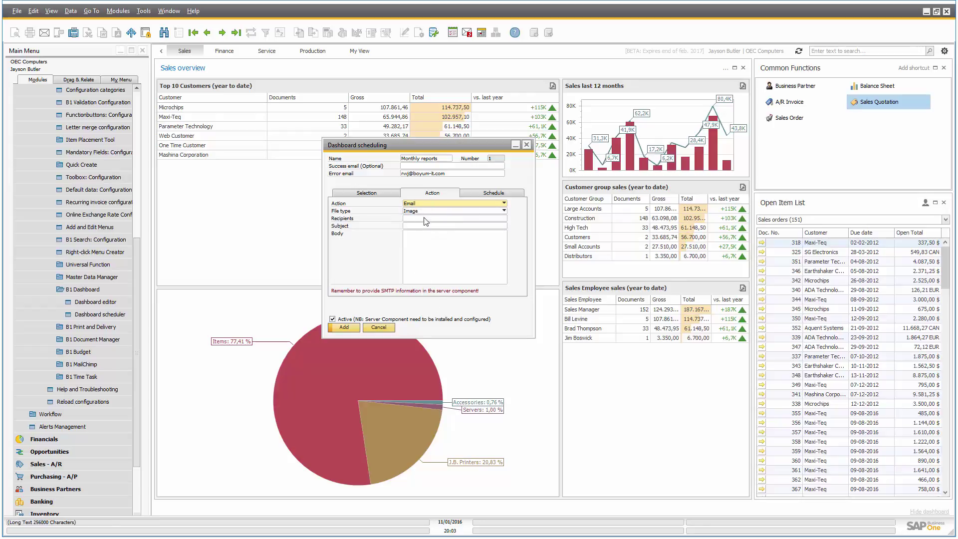
click(425, 220)
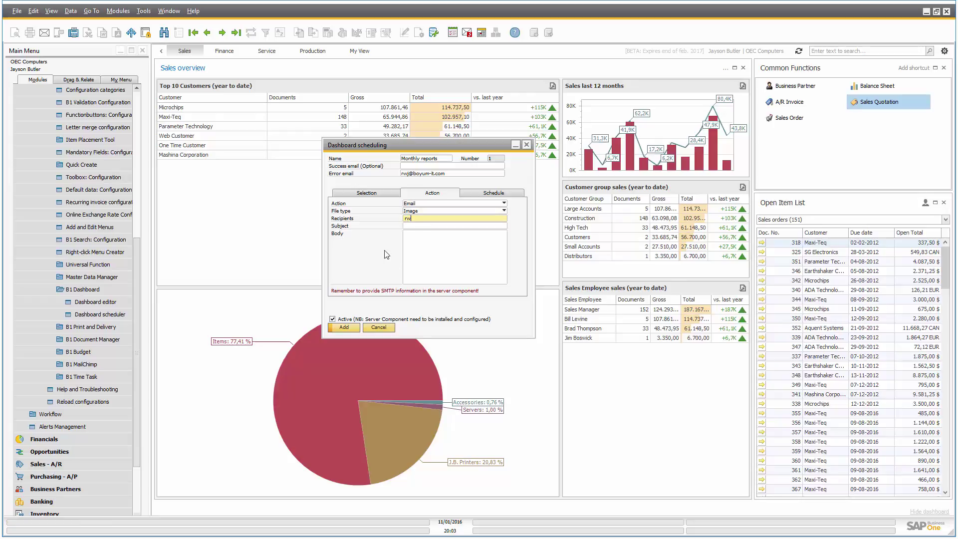
key(Tab)
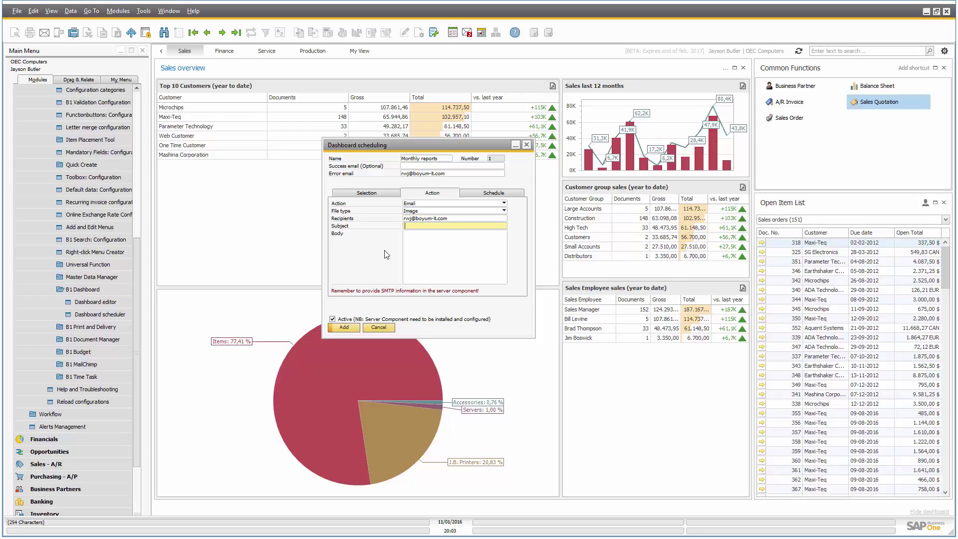
text(Monthly report)
key(Tab)
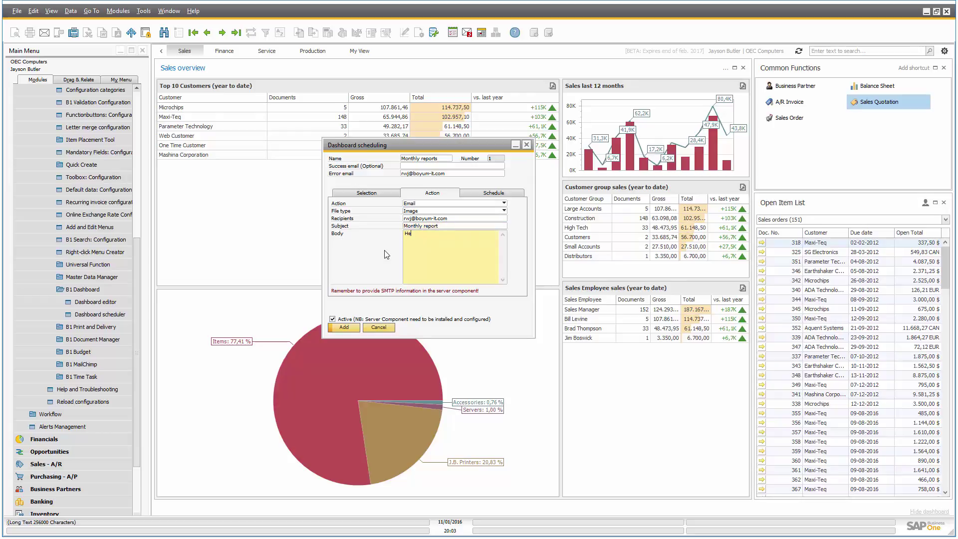
text(Here are the monthy reports)
Set the attachment file type to PDF and review the server's email setup wizard without changes.
click(424, 211)
click(419, 228)
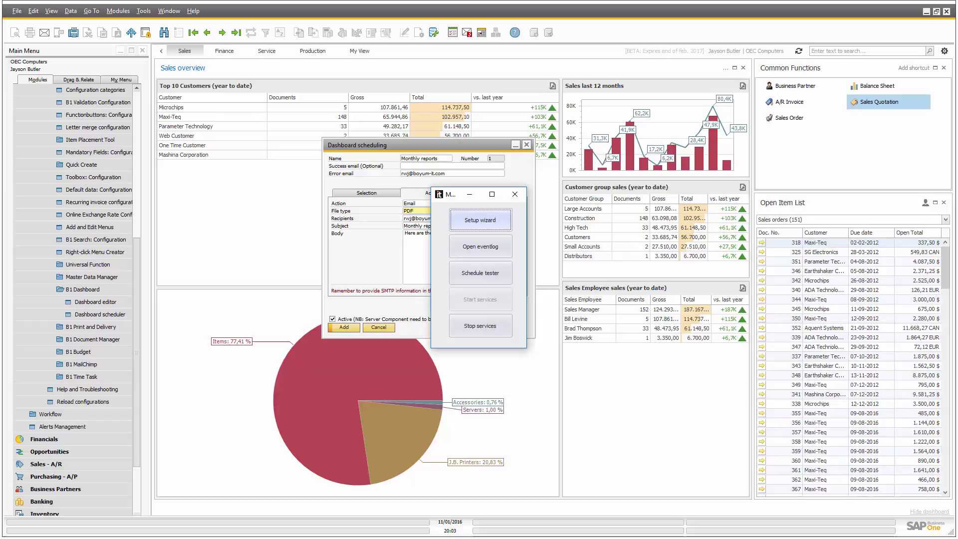
drag(450, 196, 599, 139)
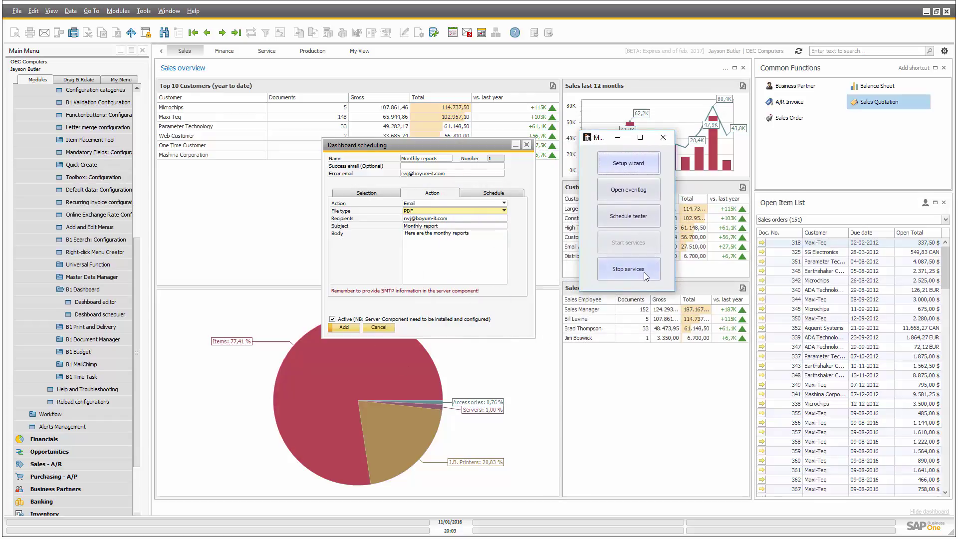
click(621, 165)
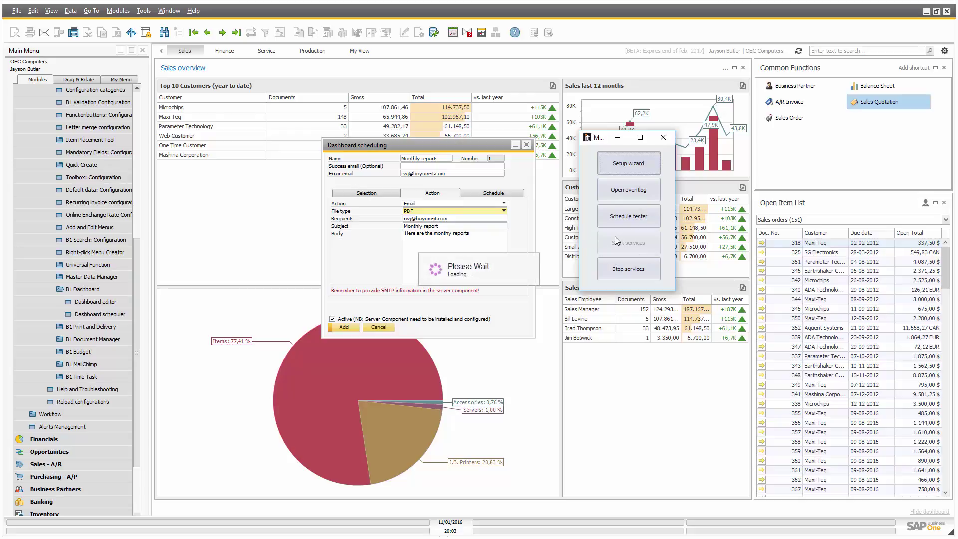
click(658, 386)
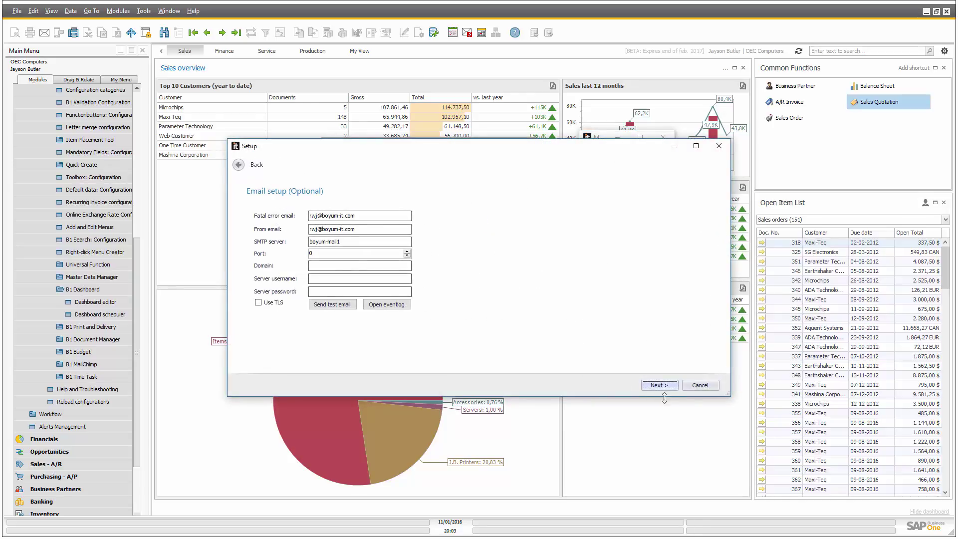
click(700, 386)
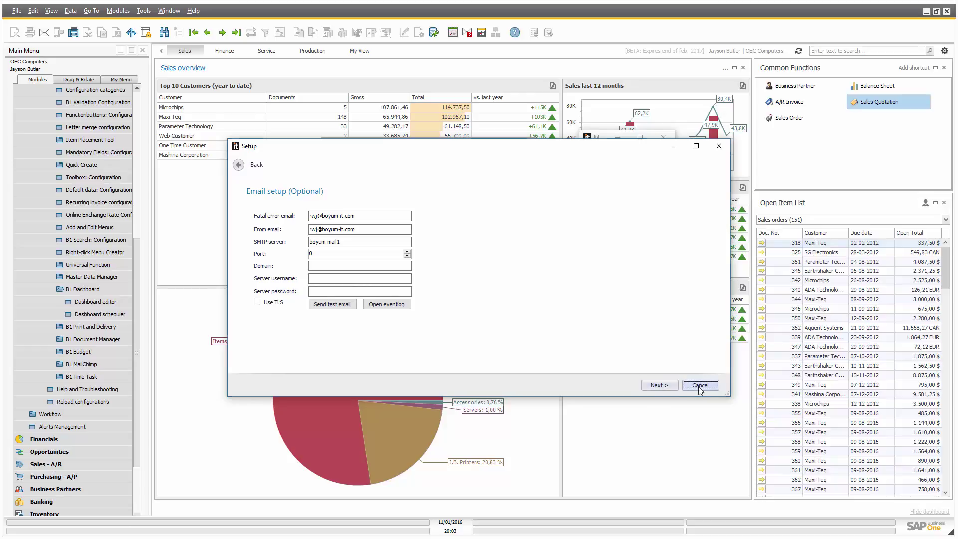
click(495, 306)
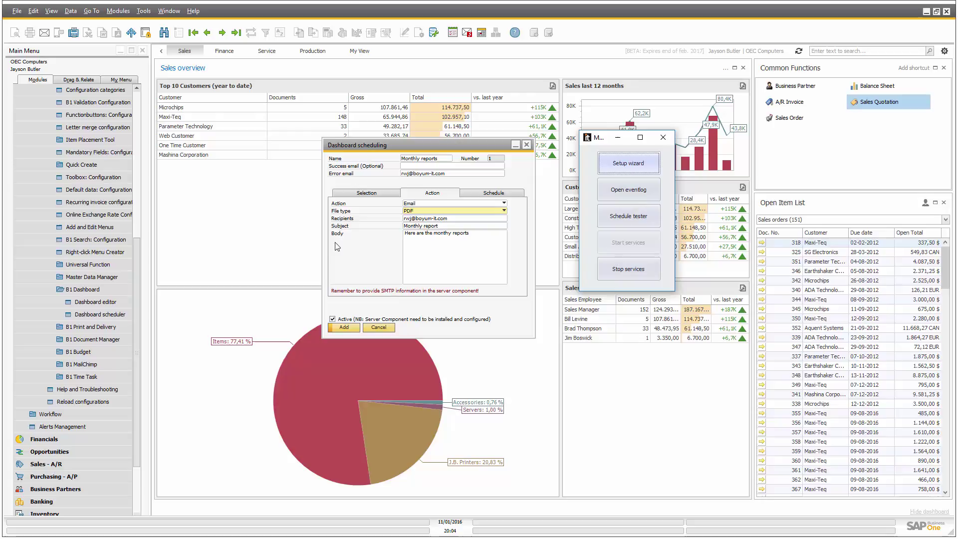
Set the recurrence pattern to Monthly on day 1 of the month.
click(519, 194)
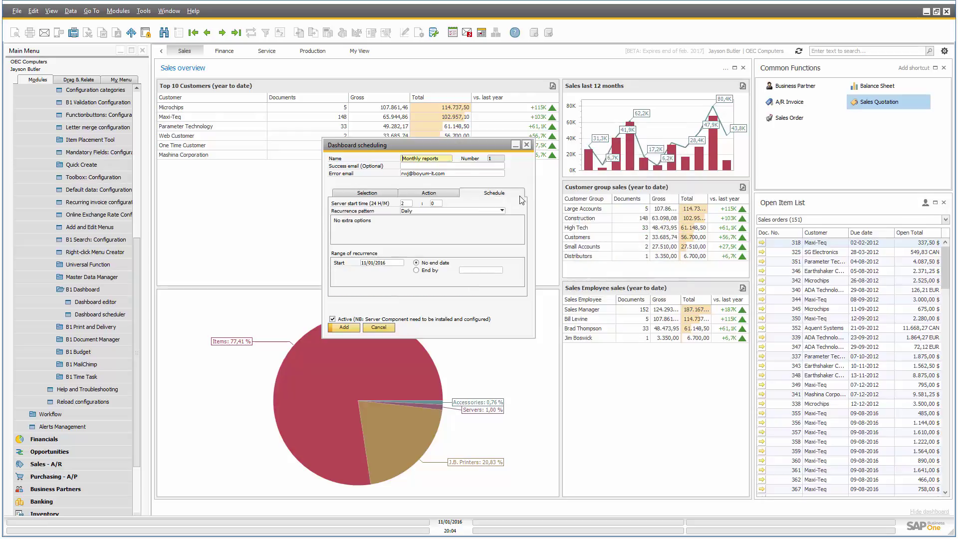
click(406, 211)
click(411, 250)
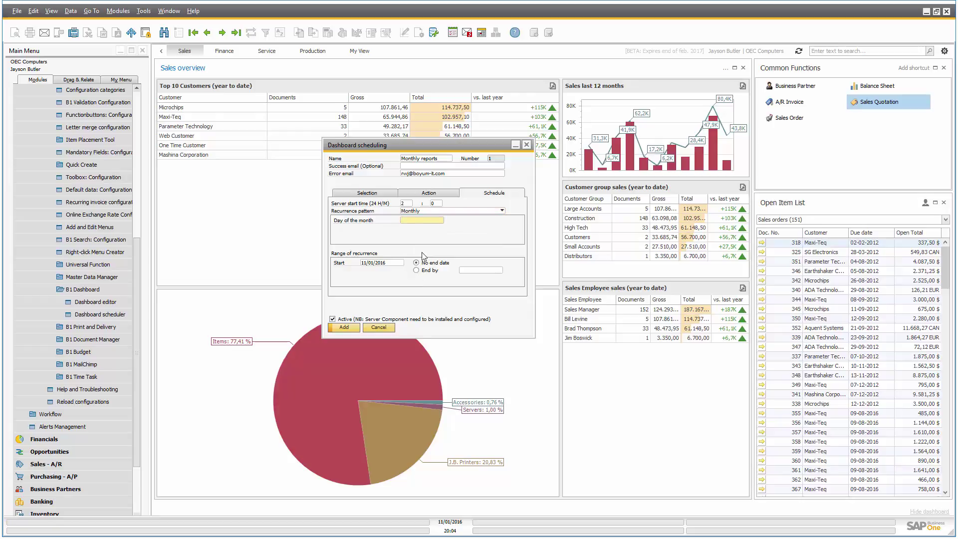
key(Tab)
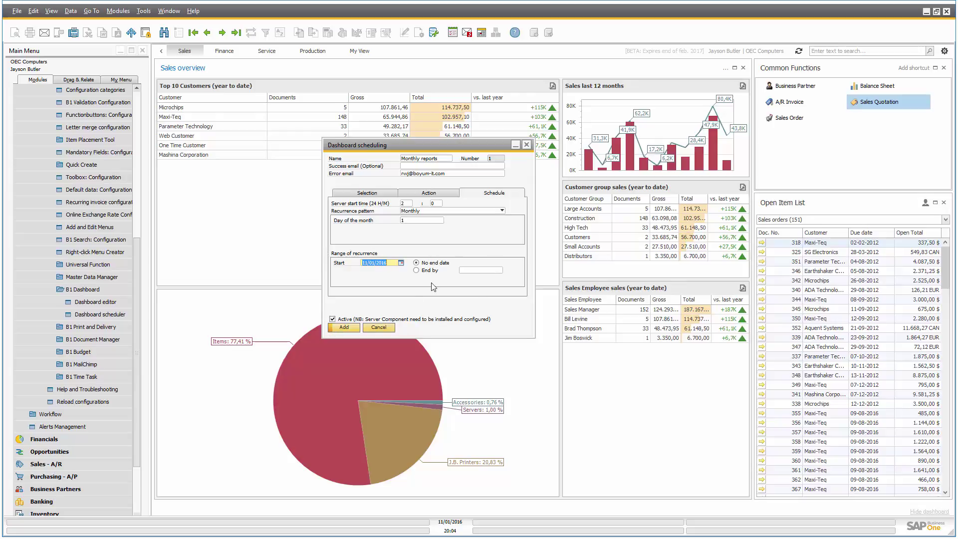
Add the schedule, reload record 1 and check its Action, Schedule and Selection tabs.
click(334, 328)
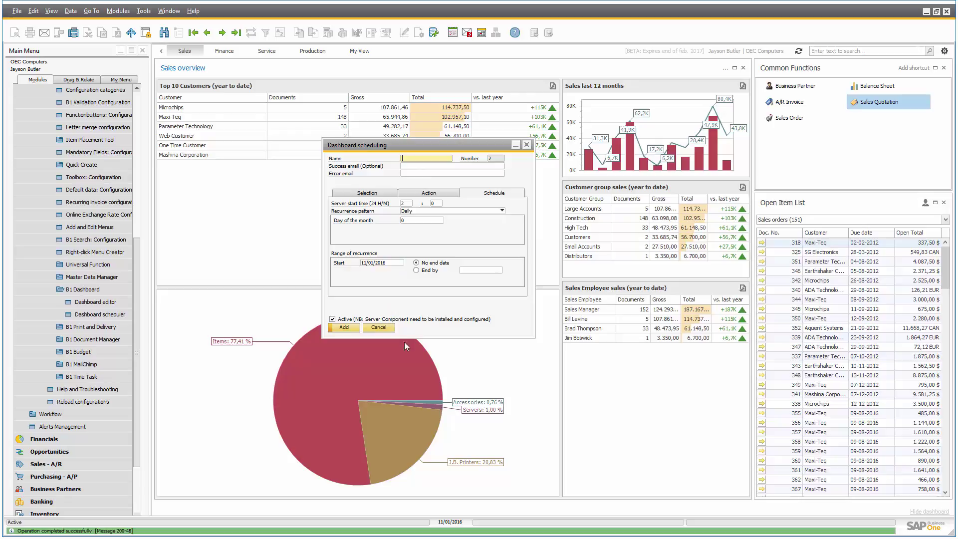
key(ctrl+Page_Up)
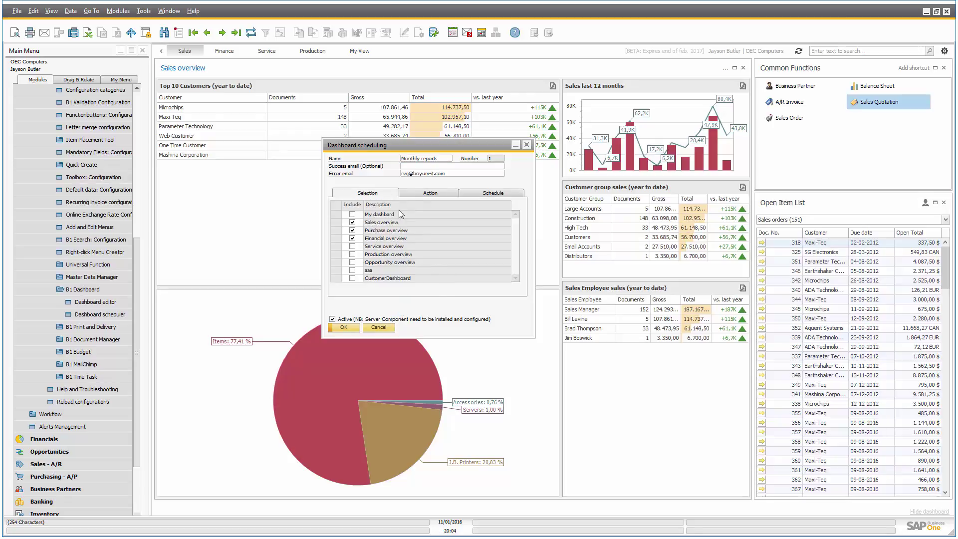
click(430, 193)
click(493, 193)
click(369, 194)
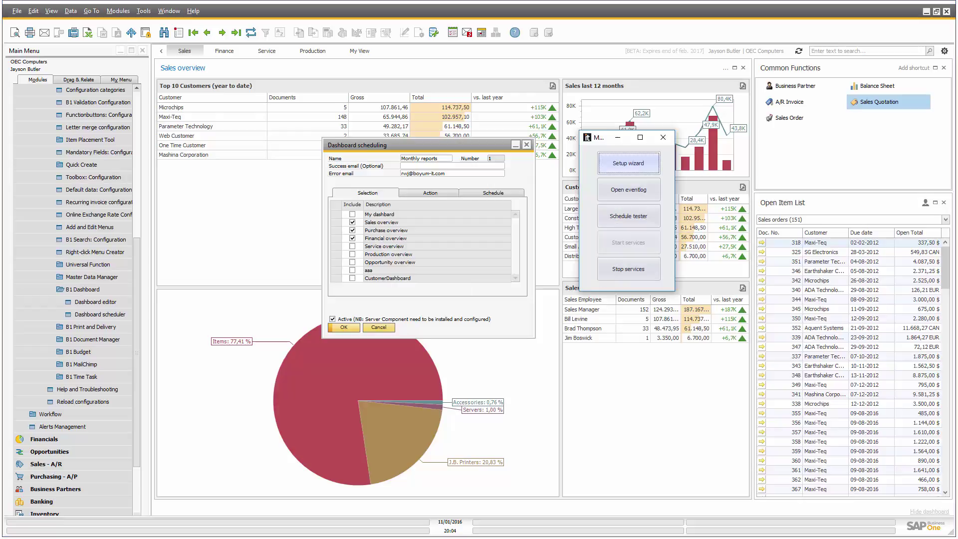
click(618, 138)
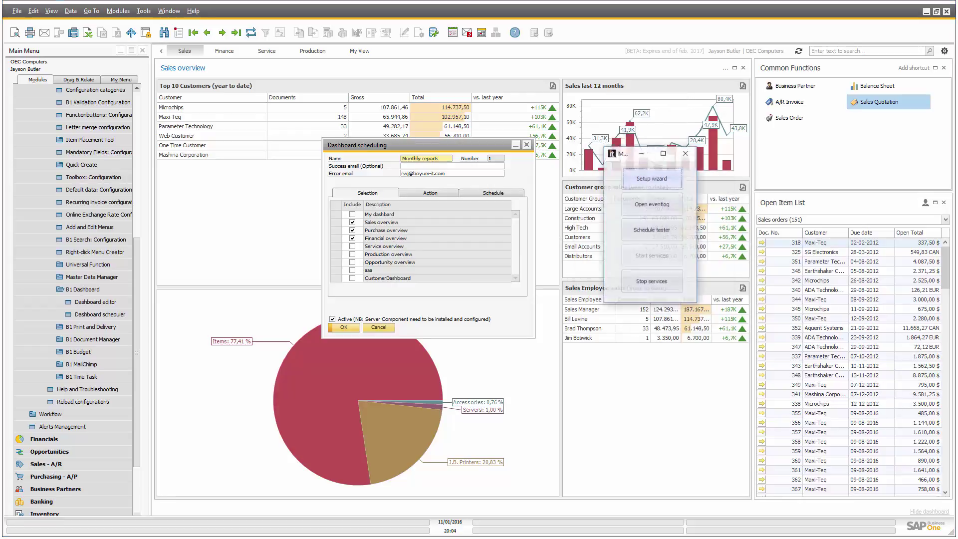
Run Monthly reports once in the schedule tester and acknowledge 'Schedule done'.
click(630, 216)
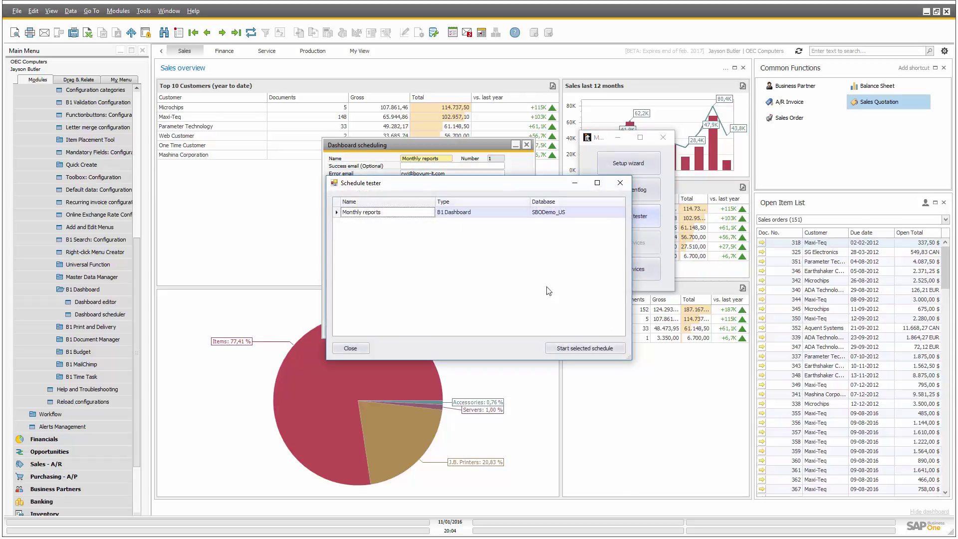
drag(423, 190, 557, 255)
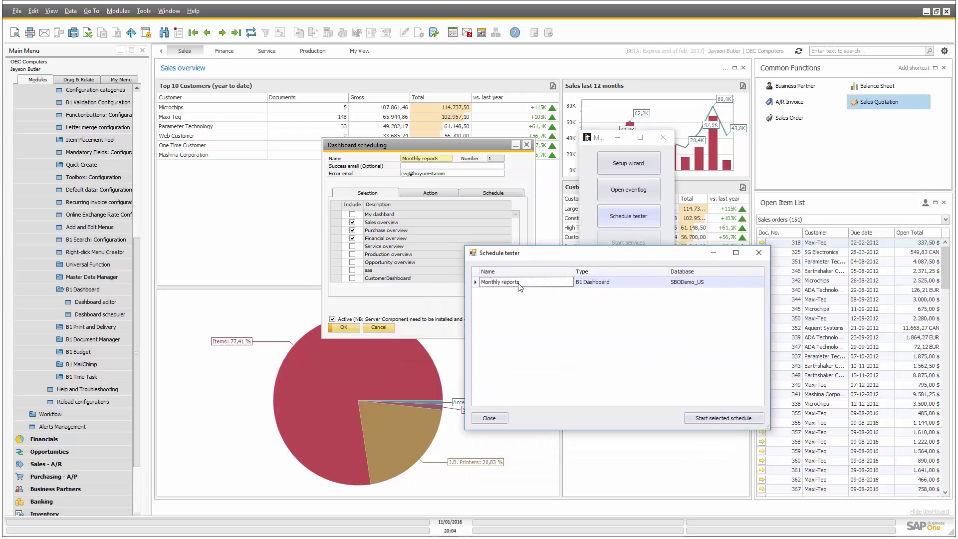
click(734, 419)
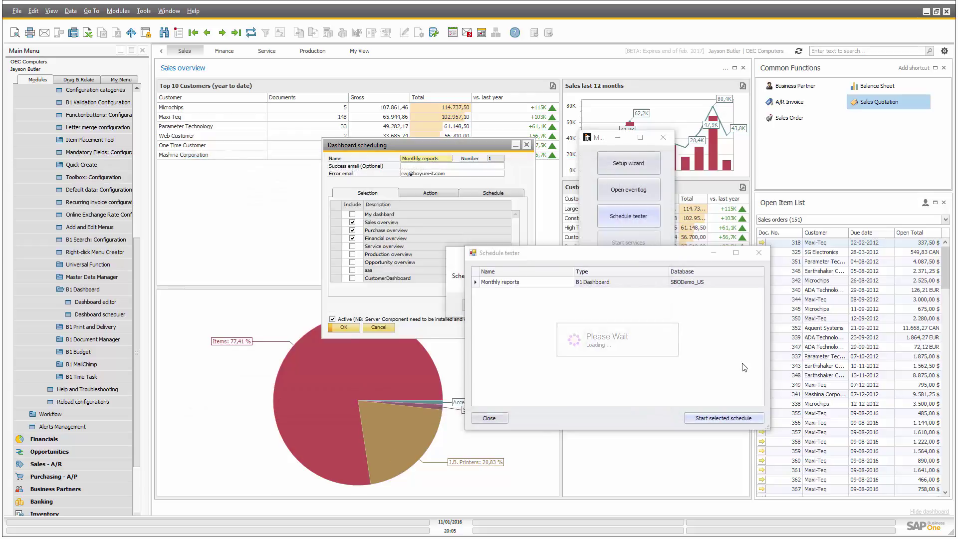
click(483, 305)
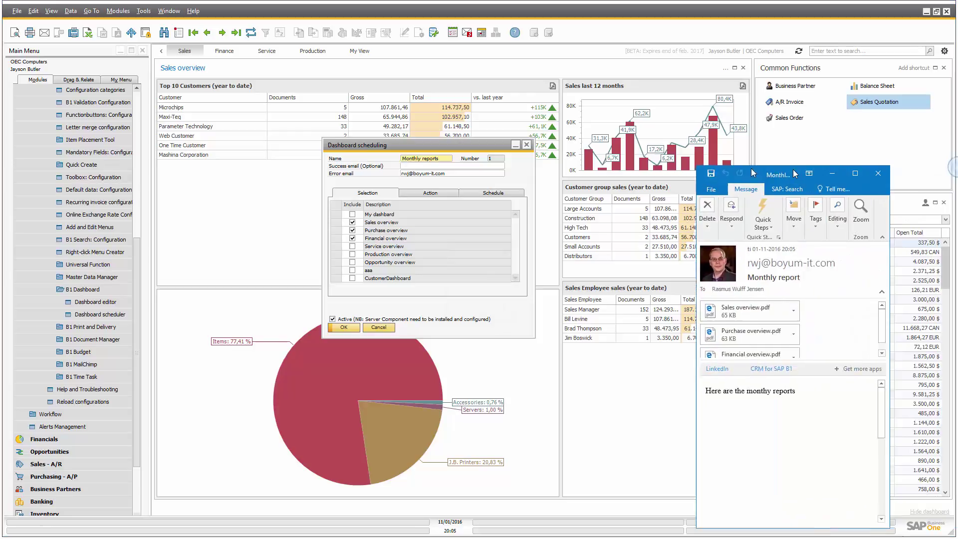
Enlarge the Monthly report email window and open its Sales overview.pdf attachment.
drag(751, 168, 313, 100)
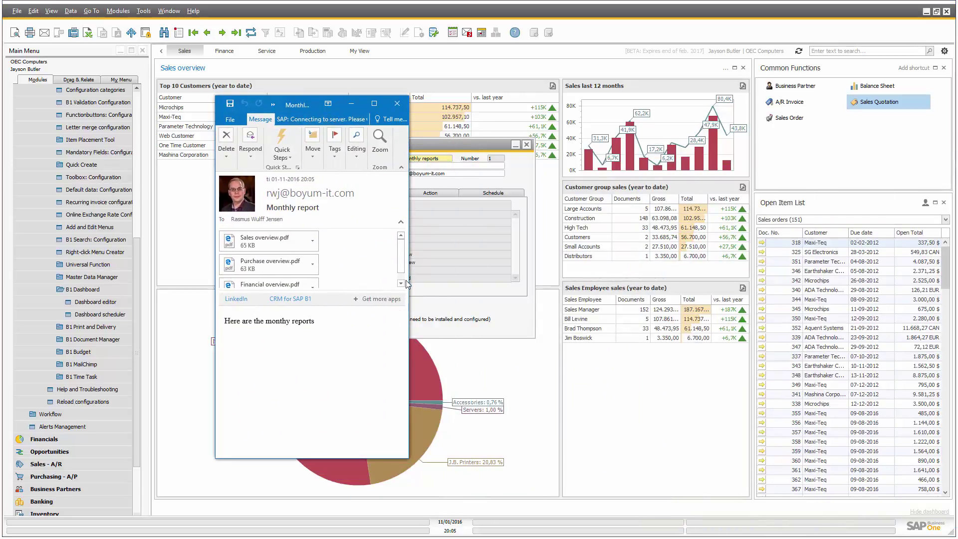
drag(410, 279, 879, 315)
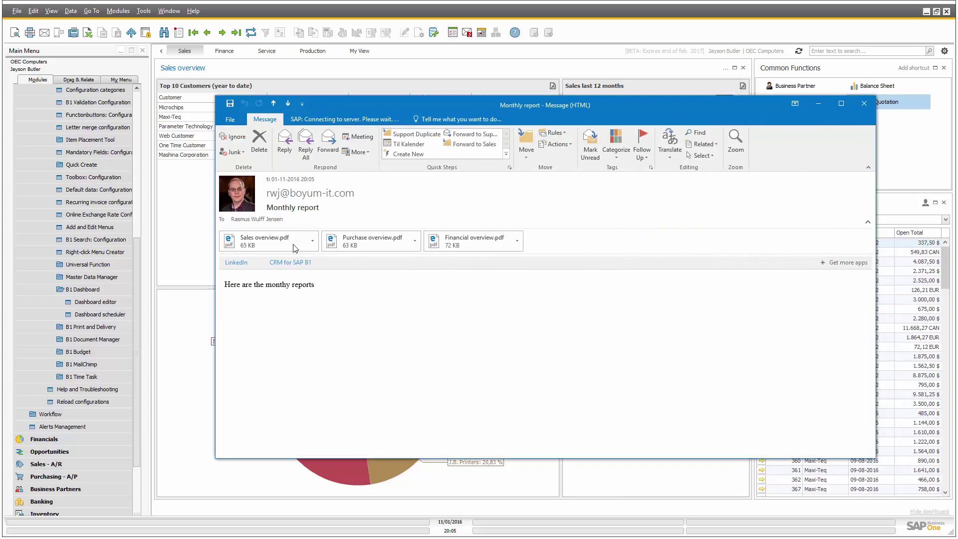
double_click(279, 241)
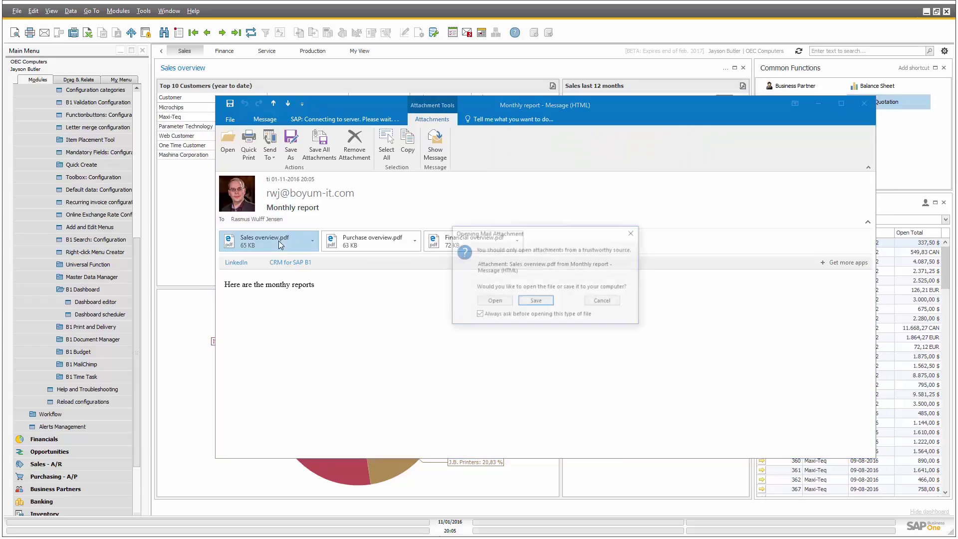
click(493, 301)
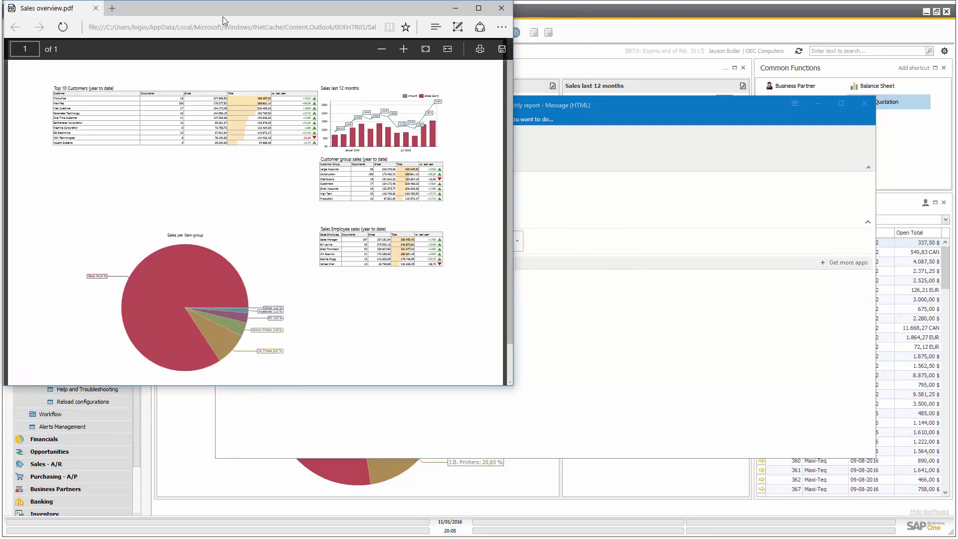
View the Sales overview PDF maximized in Edge, then close it.
drag(206, 11, 457, 65)
double_click(457, 65)
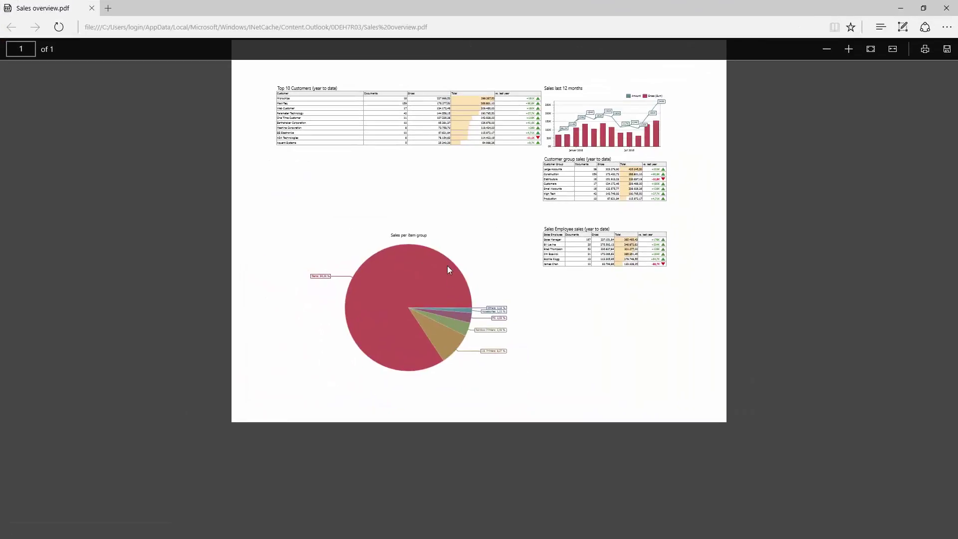
scroll(436, 187, up, 3)
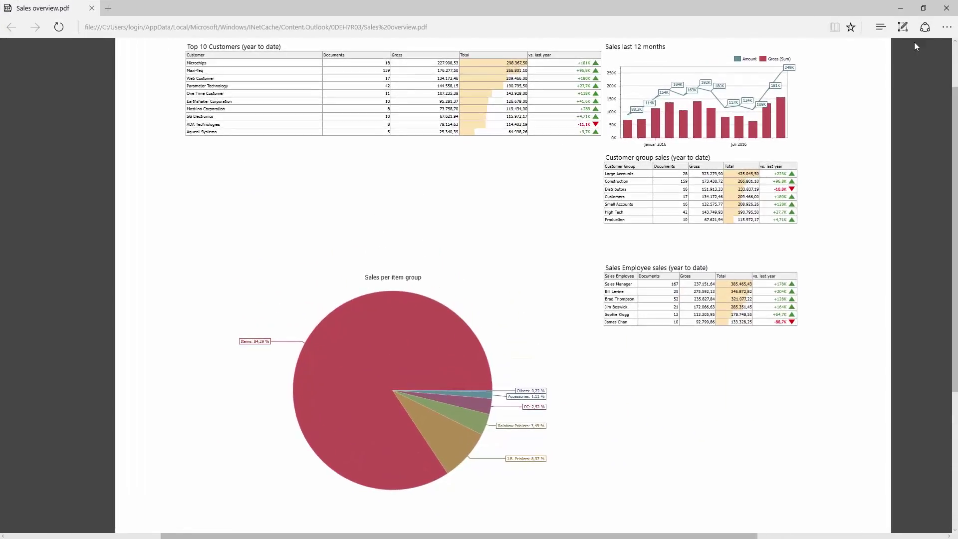
click(947, 8)
Open, view and close the Purchase overview.pdf and Financial overview.pdf attachments.
double_click(340, 241)
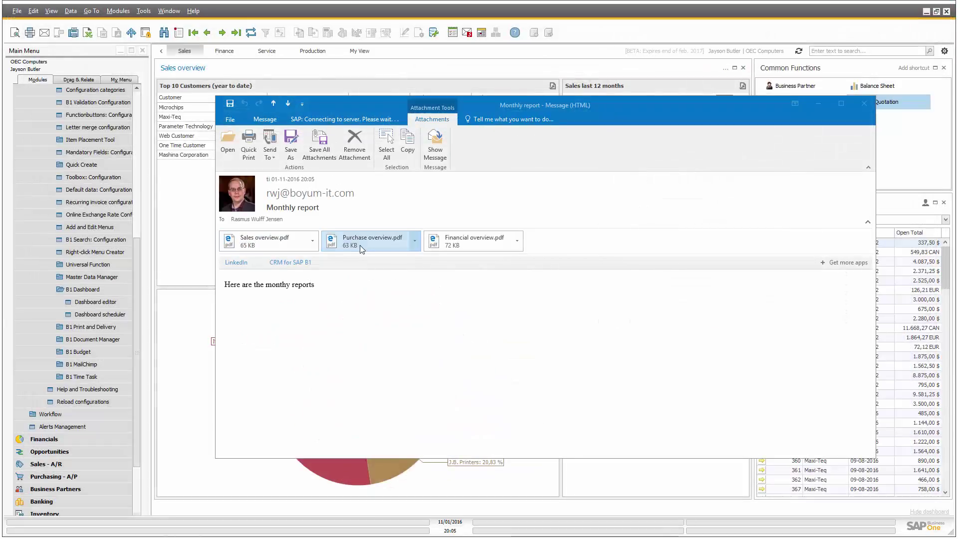
click(494, 302)
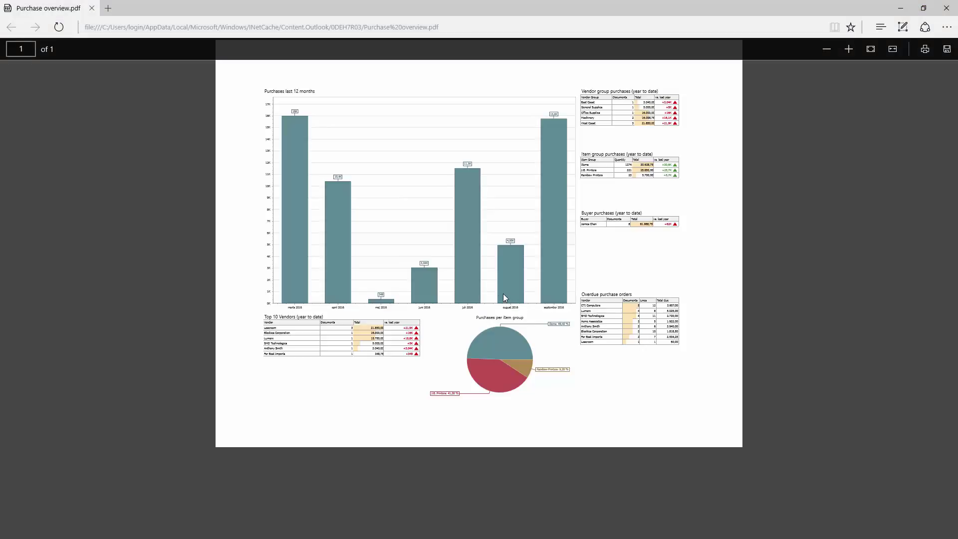
click(946, 8)
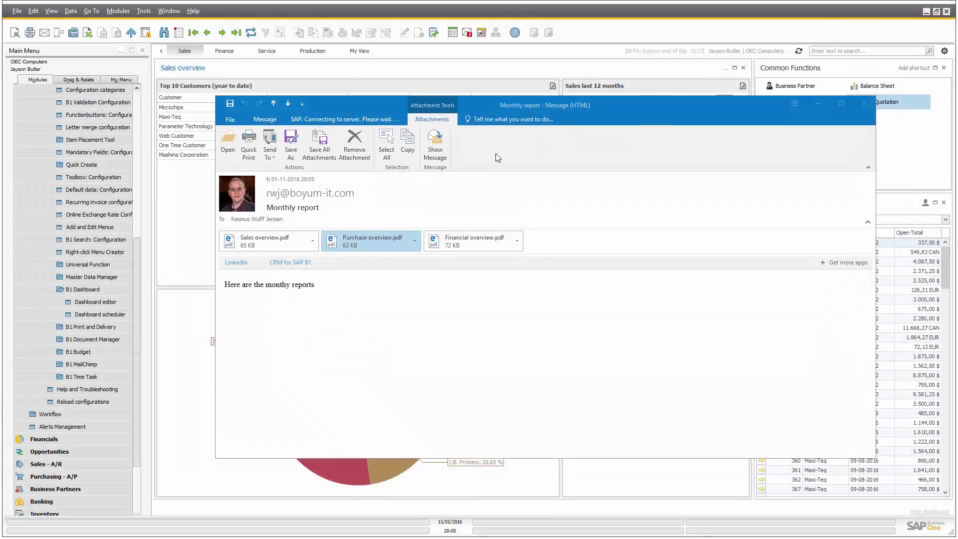
double_click(462, 244)
click(494, 303)
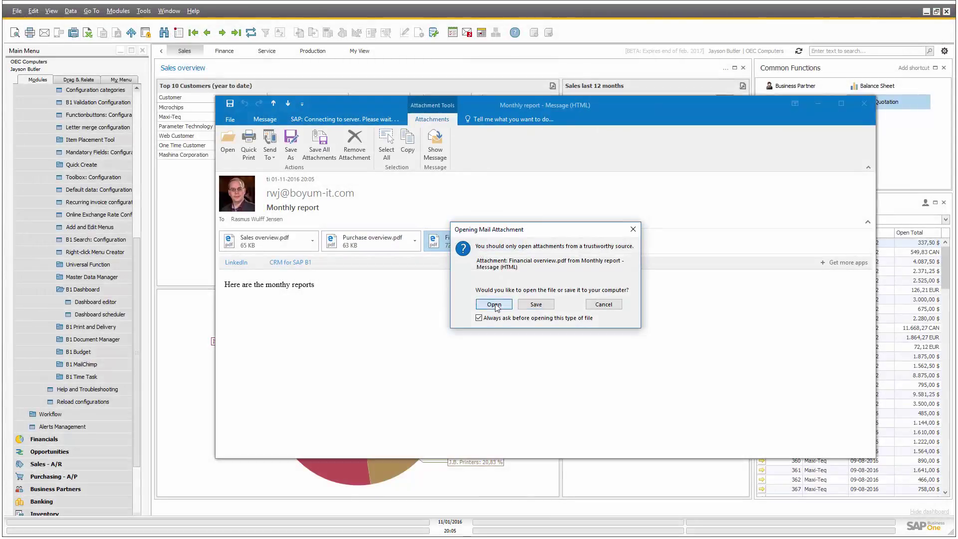
ctrl+scroll(528, 225, up, 1)
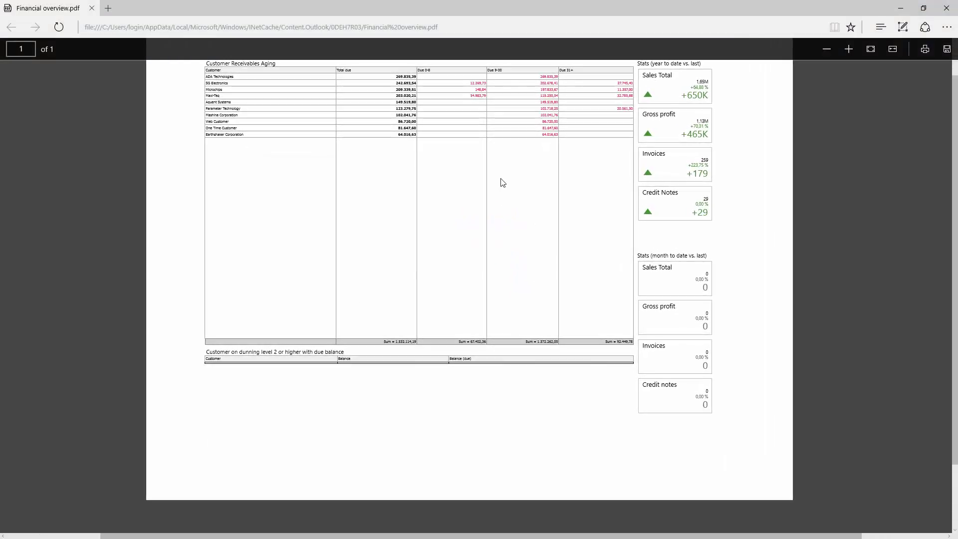
click(947, 8)
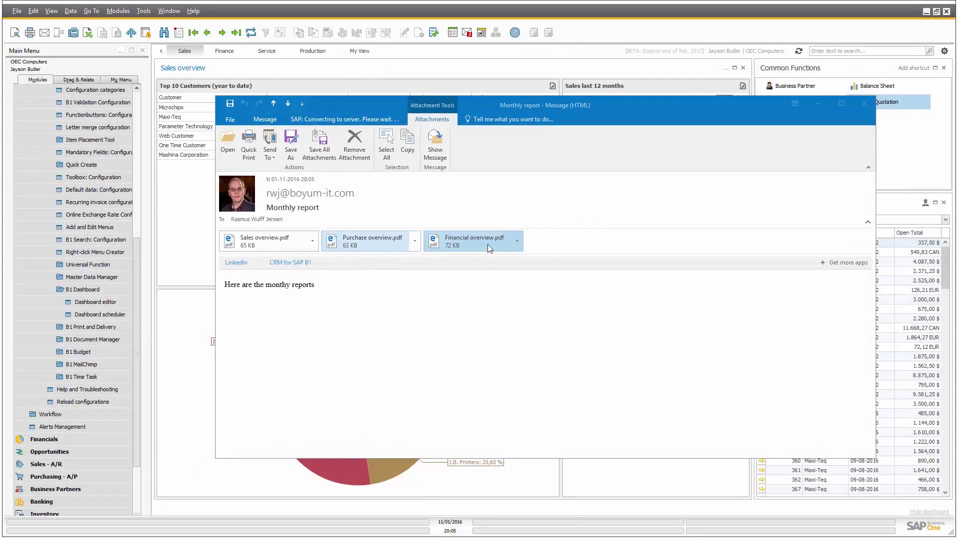
Close the email, switch the schedule's attachment file type to Image and update it.
click(866, 102)
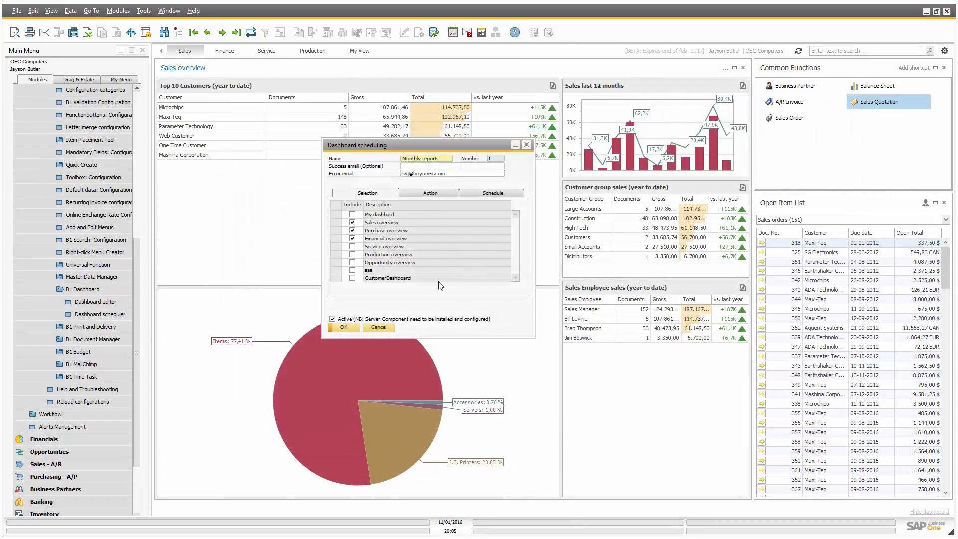
click(418, 193)
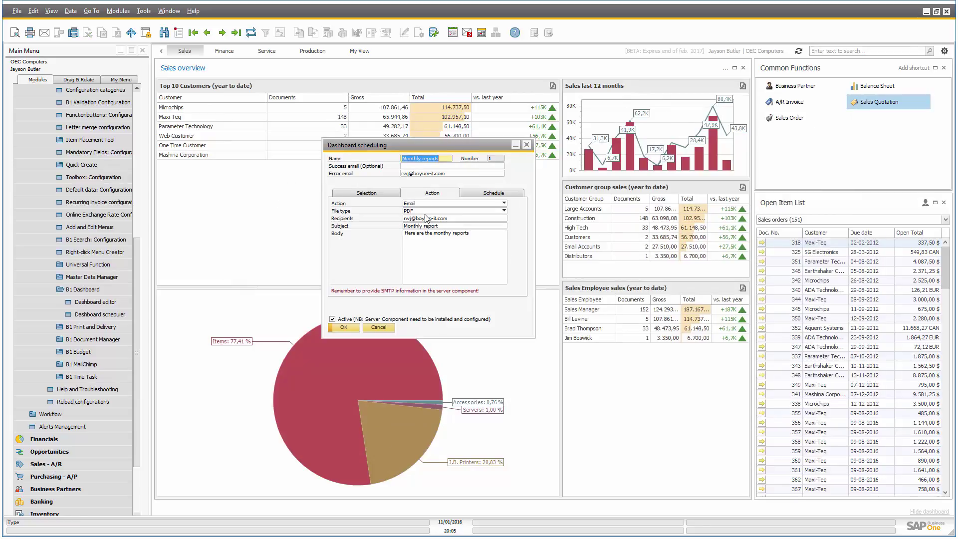
click(424, 211)
click(425, 220)
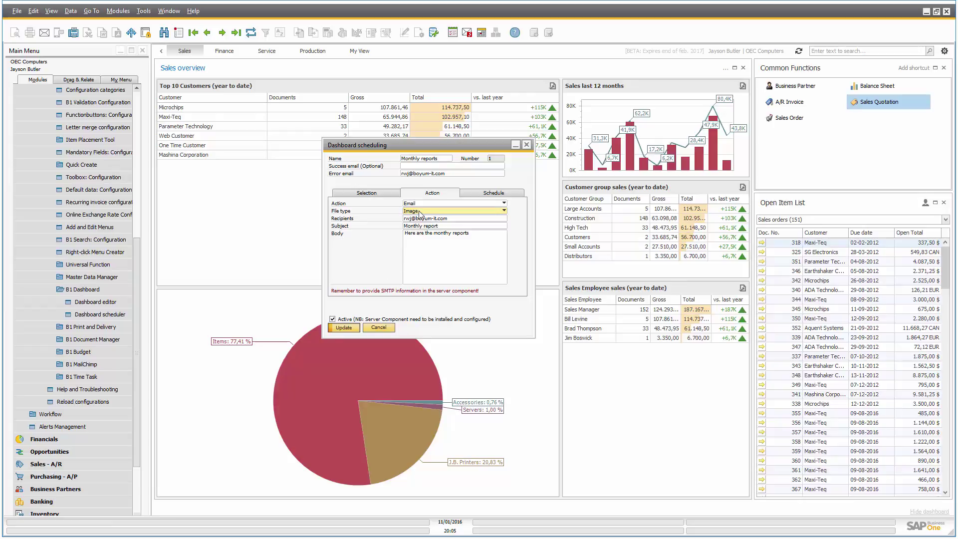
click(355, 329)
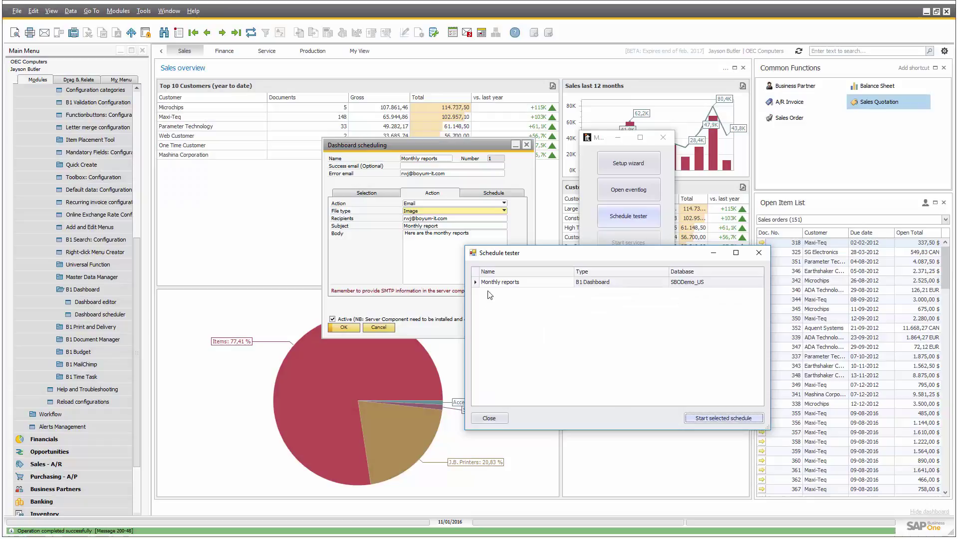
Run the Monthly reports schedule in the schedule tester and confirm the Schedule done message.
click(508, 283)
click(698, 418)
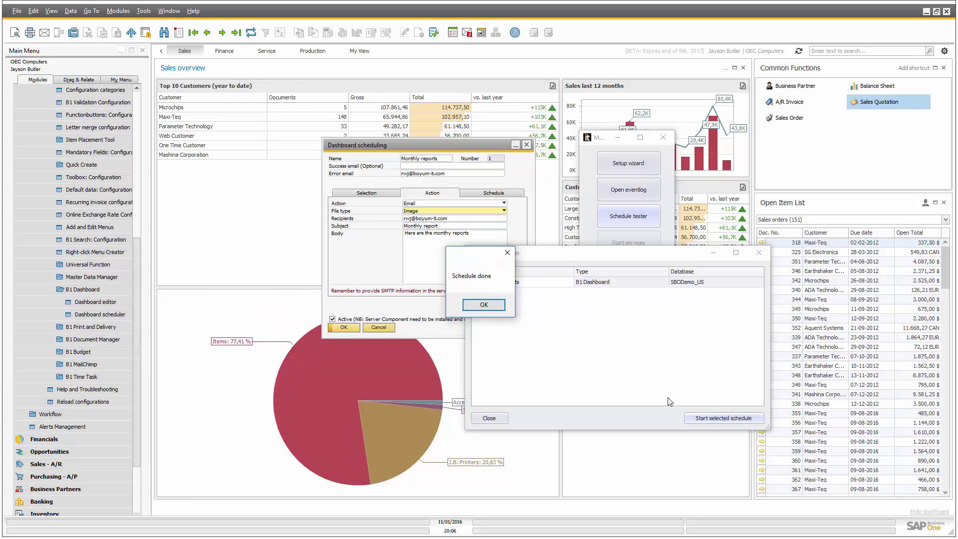
click(469, 306)
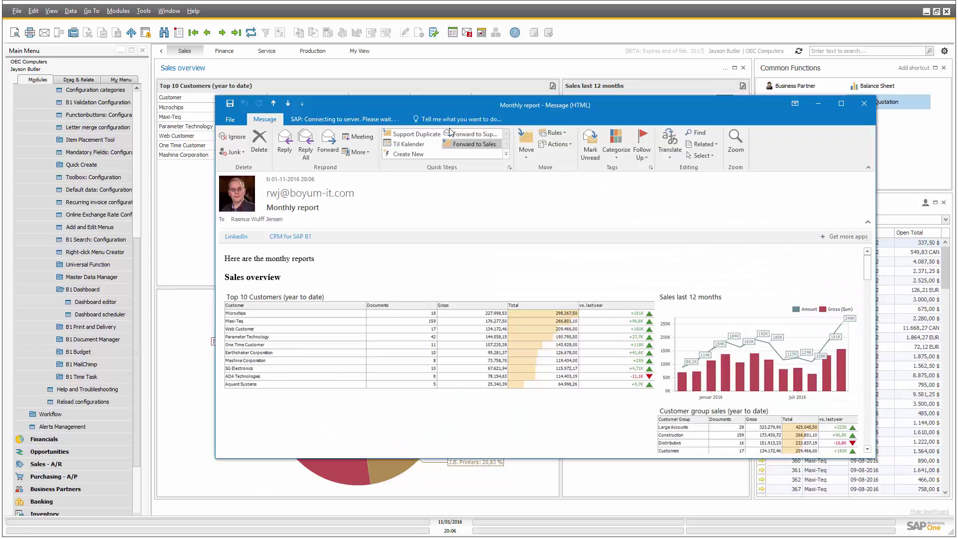
Maximize the Monthly report email and review the inline Sales overview dashboard images.
drag(454, 107, 365, 72)
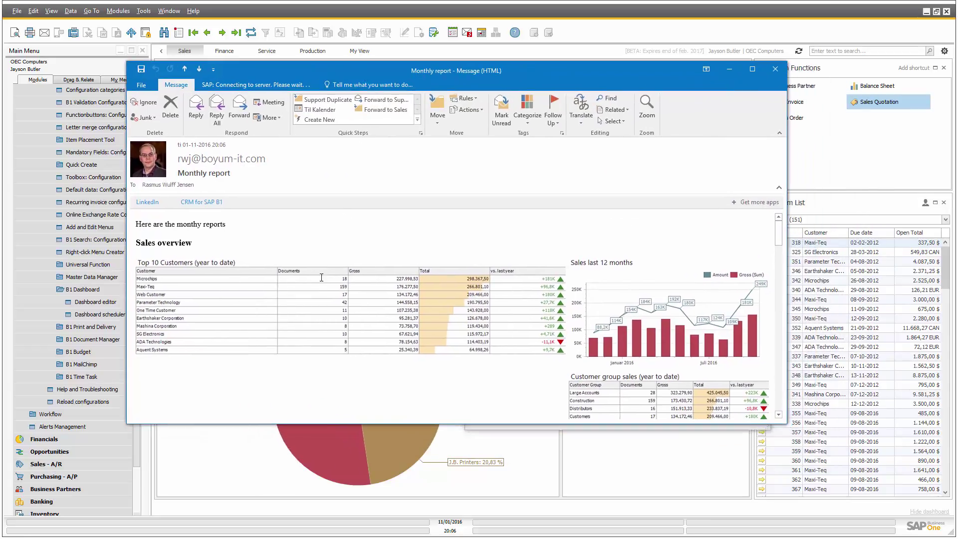
double_click(432, 88)
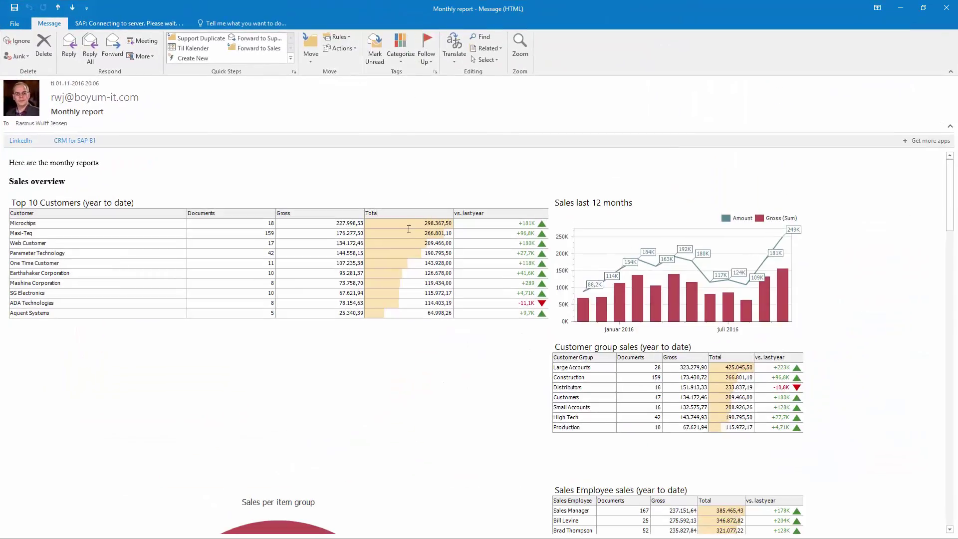
scroll(411, 230, down, 3)
scroll(411, 230, down, 3)
scroll(413, 229, up, 8)
scroll(412, 229, down, 10)
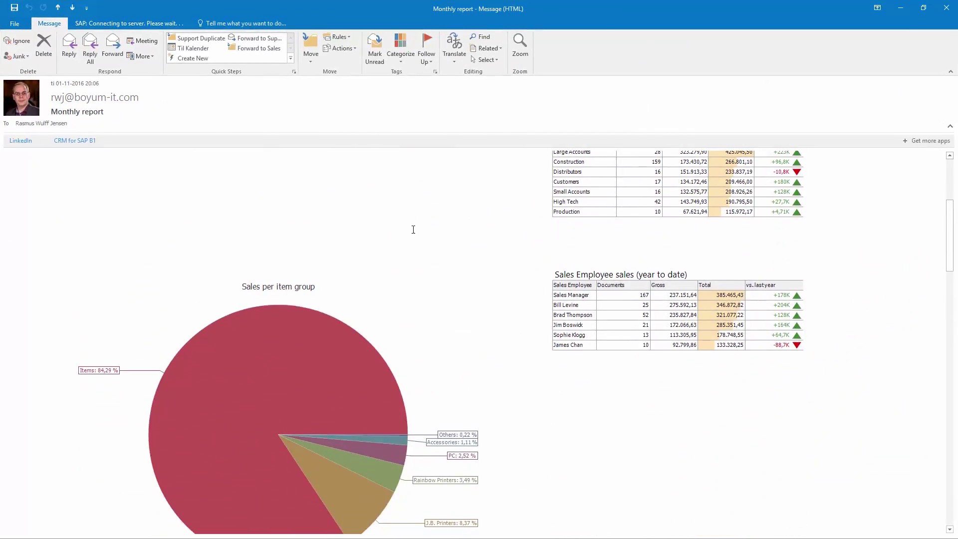
scroll(413, 230, up, 4)
scroll(405, 227, down, 10)
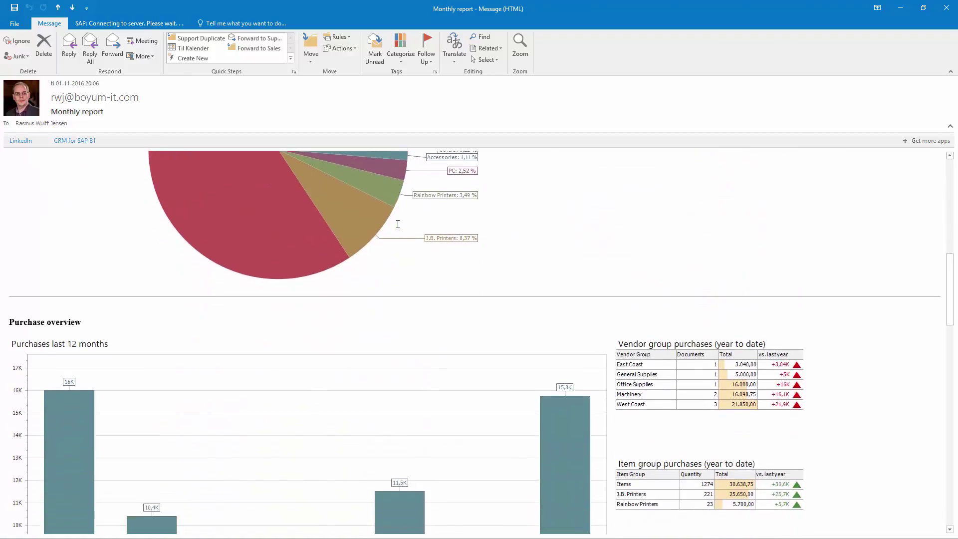
scroll(397, 224, up, 3)
scroll(398, 225, down, 10)
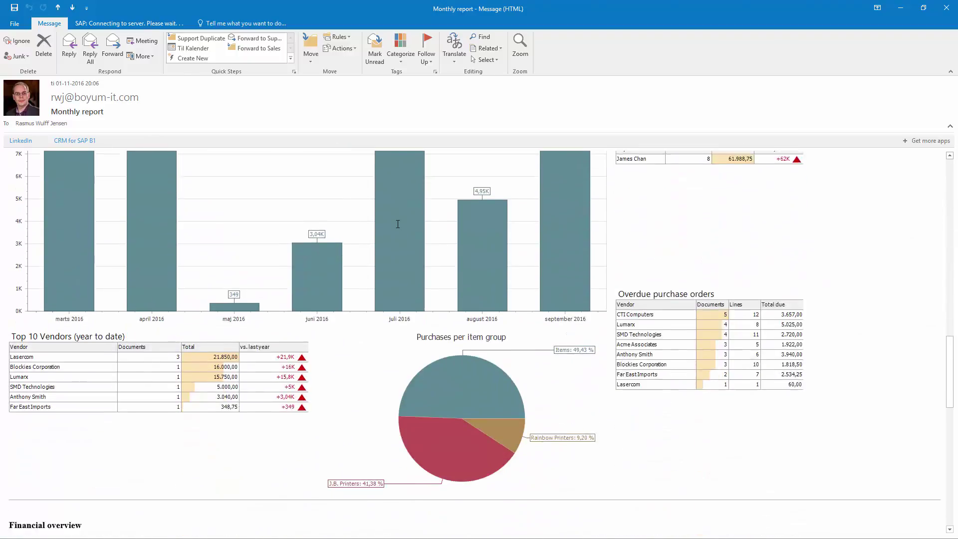
scroll(398, 229, down, 10)
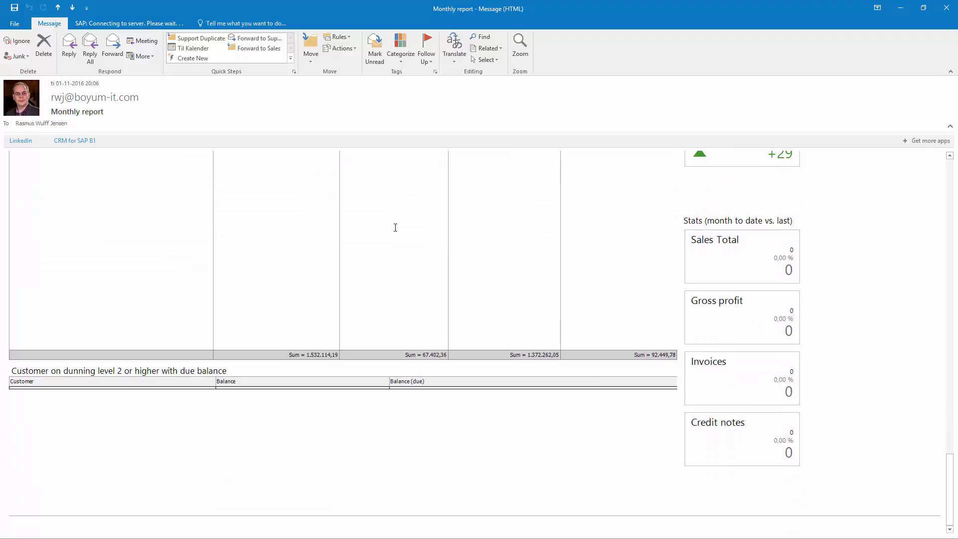
scroll(400, 262, up, 15)
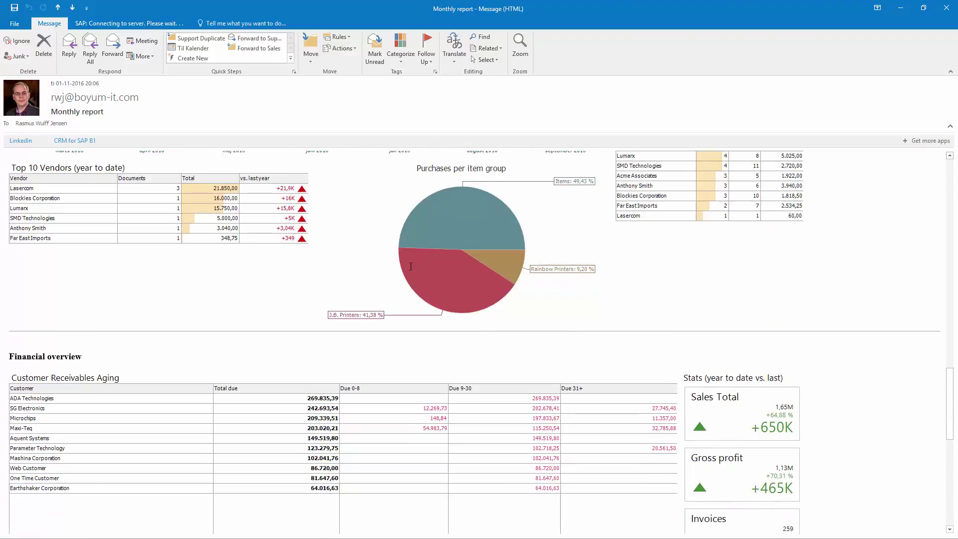
scroll(405, 259, up, 15)
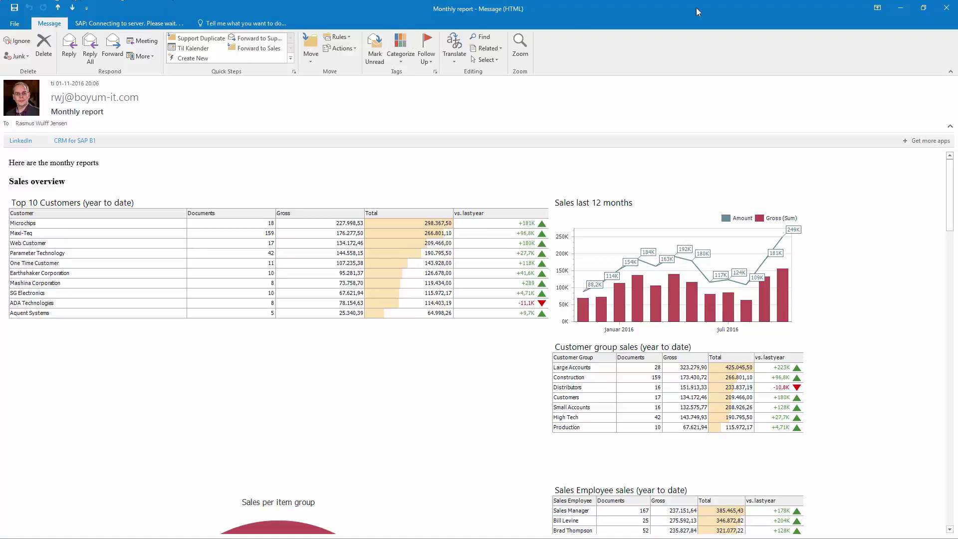
click(946, 8)
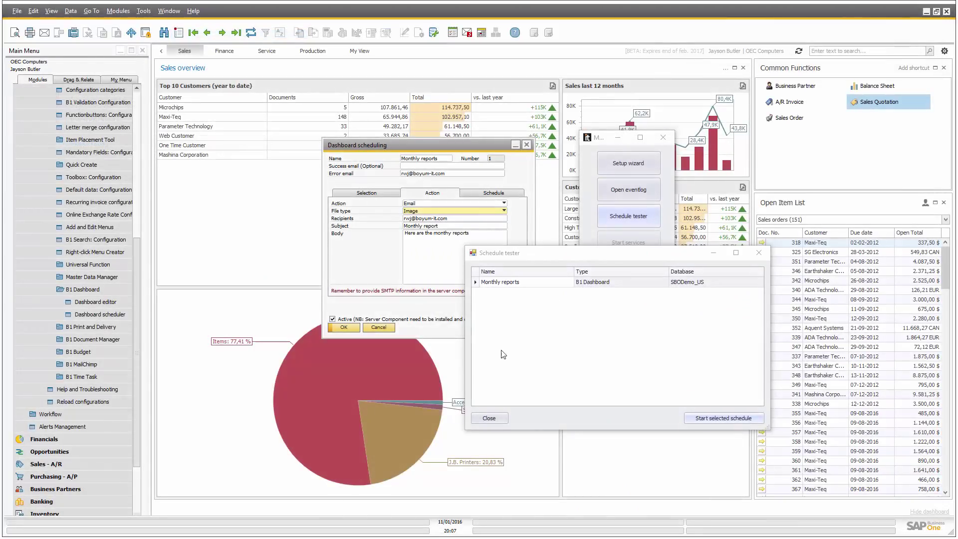
click(540, 258)
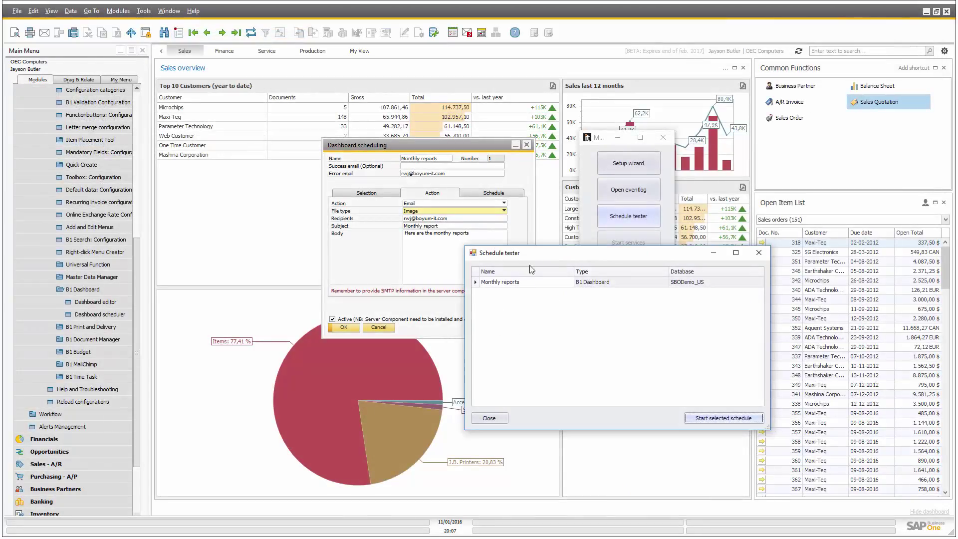